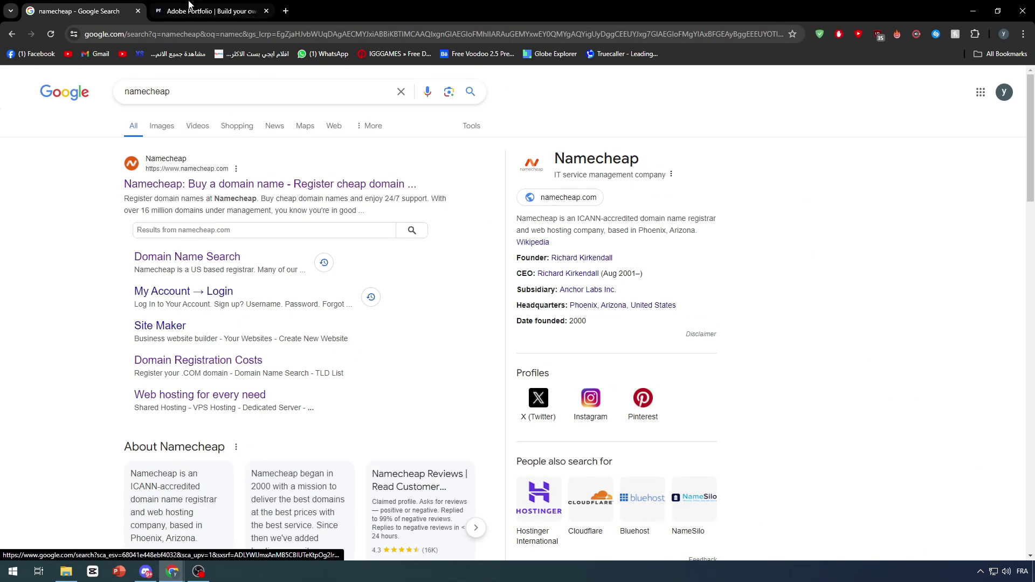
- Switch from the namecheap Google results to the Adobe Portfolio homepage tab
left_click(308, 16)
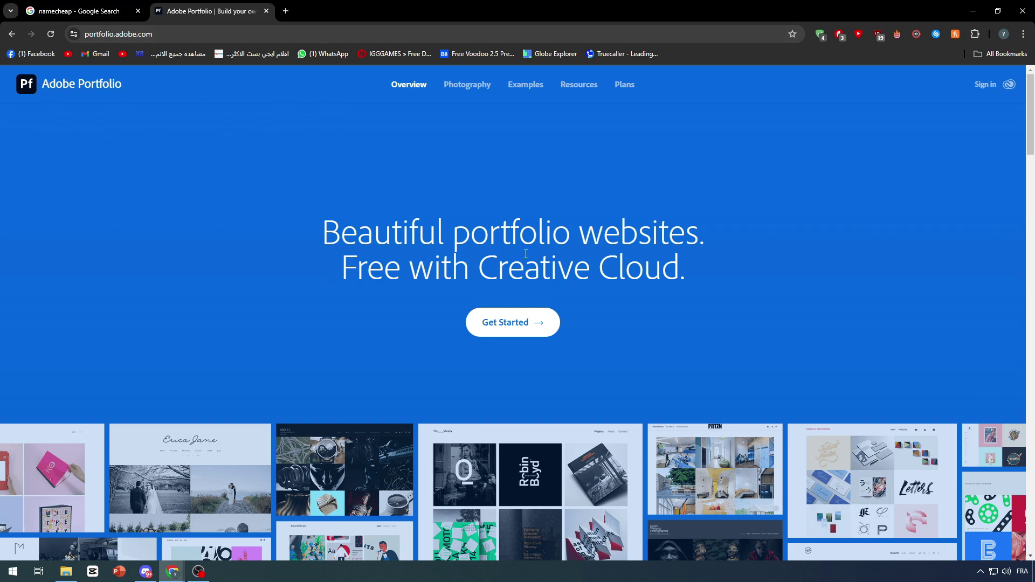
- Scroll through the homepage and show the next set of example portfolios
scroll(264, 241, "down", 10)
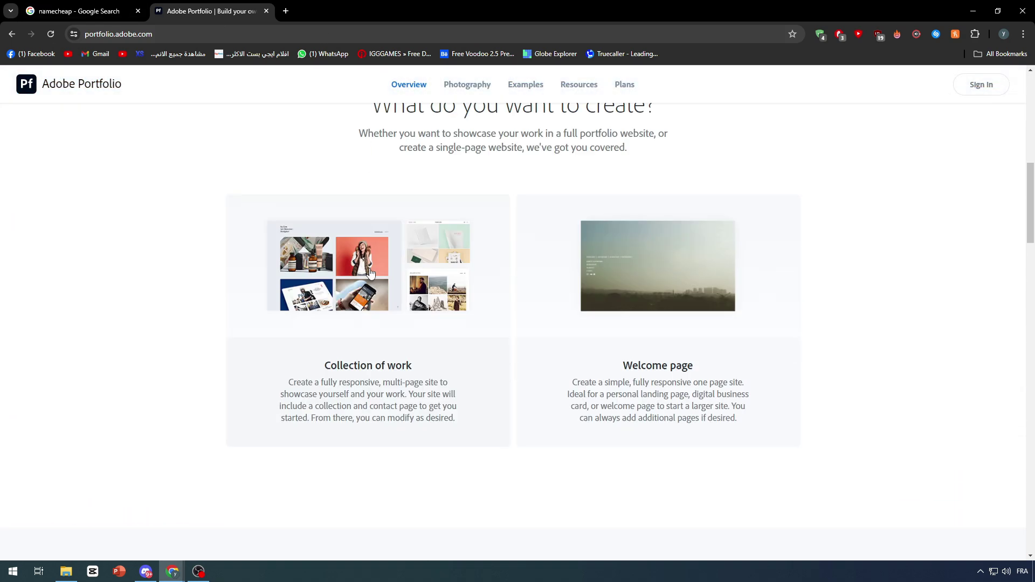
scroll(369, 251, "down", 8)
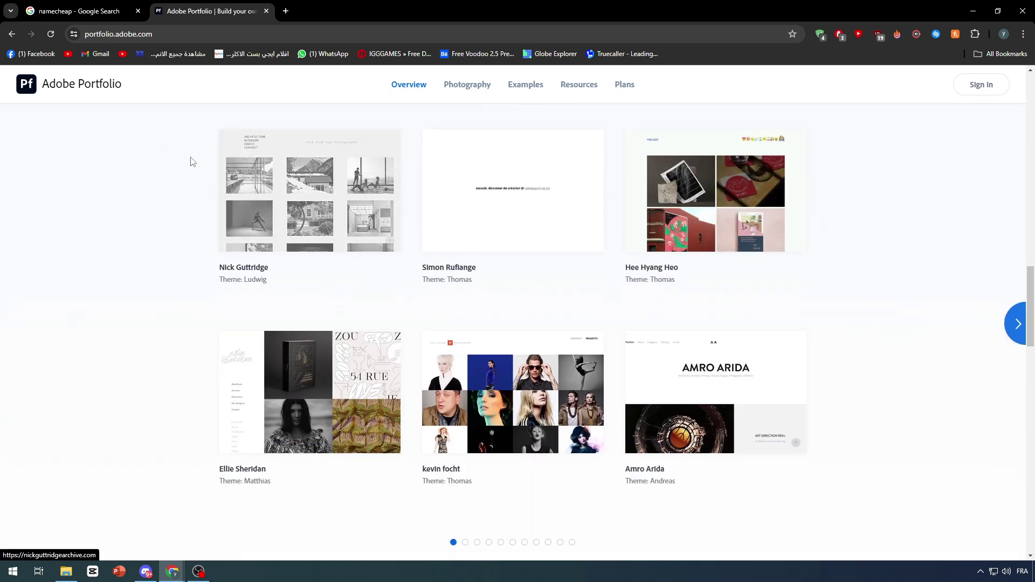
scroll(476, 244, "down", 5)
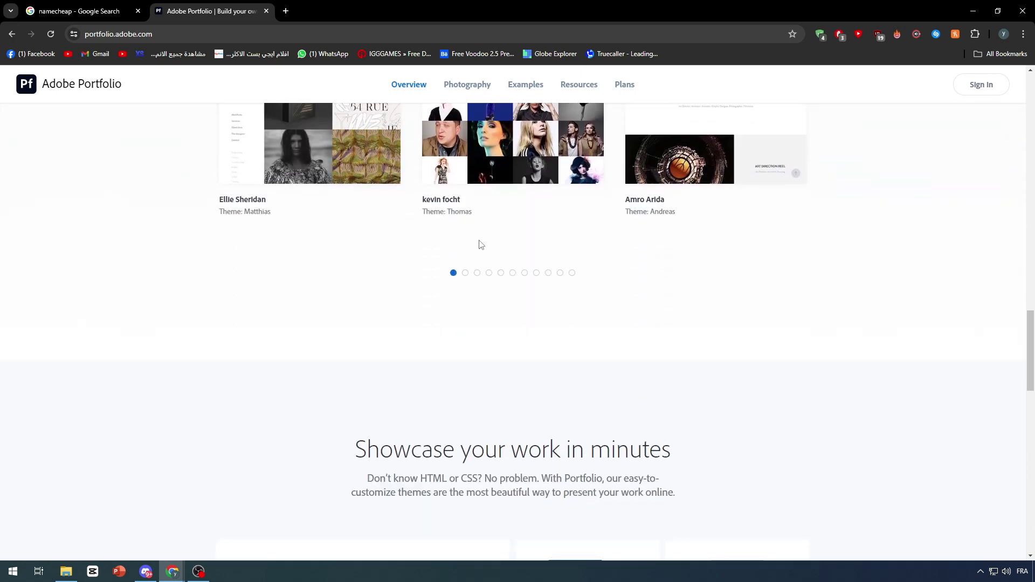
left_click(465, 275)
scroll(620, 303, "up", 5)
scroll(620, 303, "up", 5)
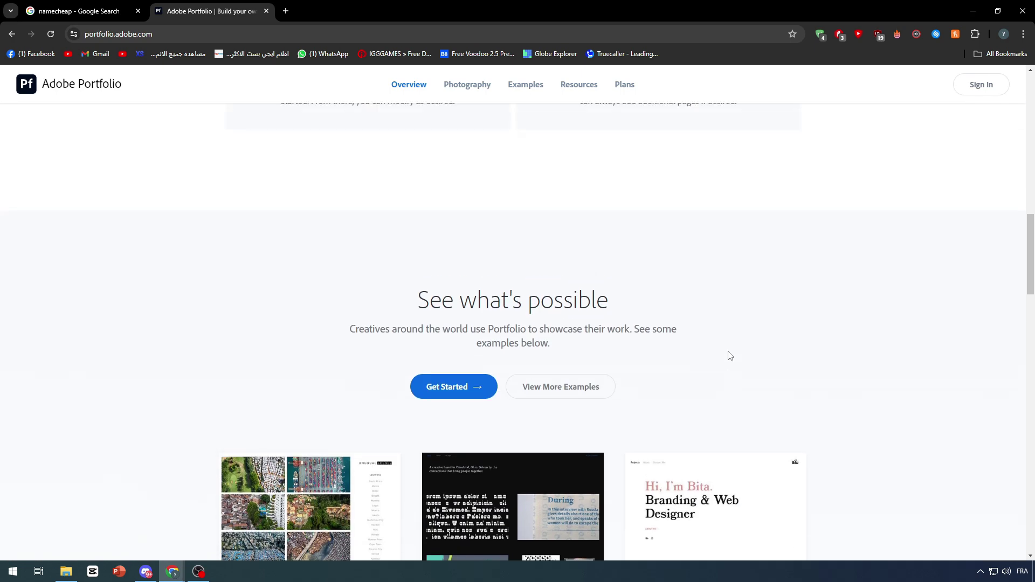
scroll(729, 355, "up", 10)
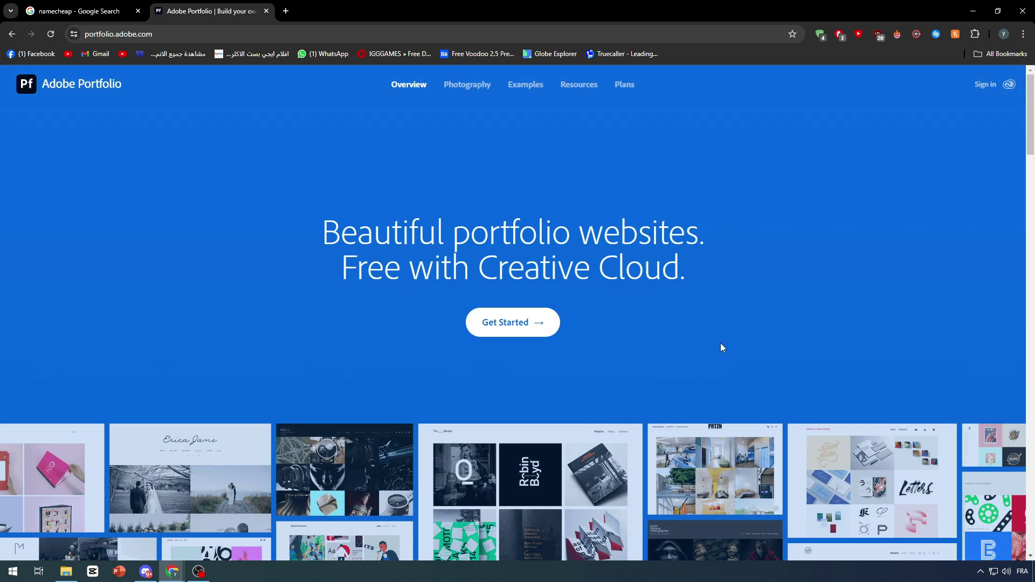
- Sign in through Continue with Google, selecting the Google account
left_click(984, 85)
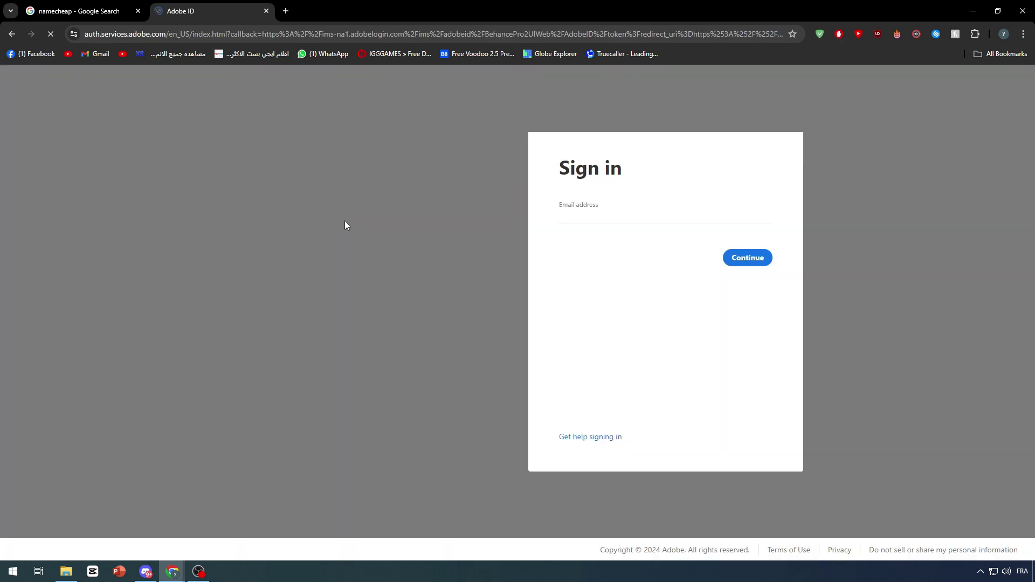
left_click(654, 307)
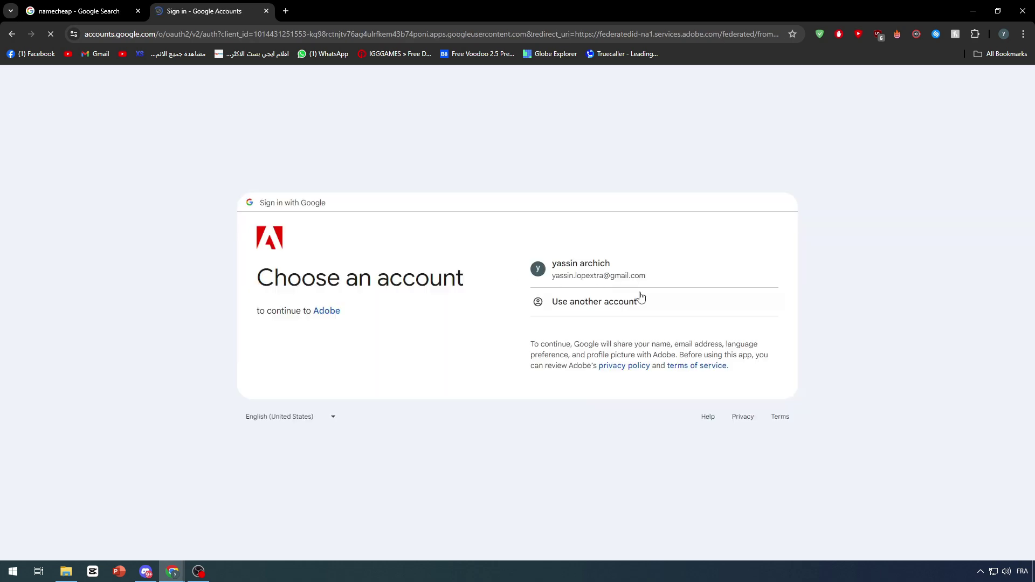
left_click(619, 273)
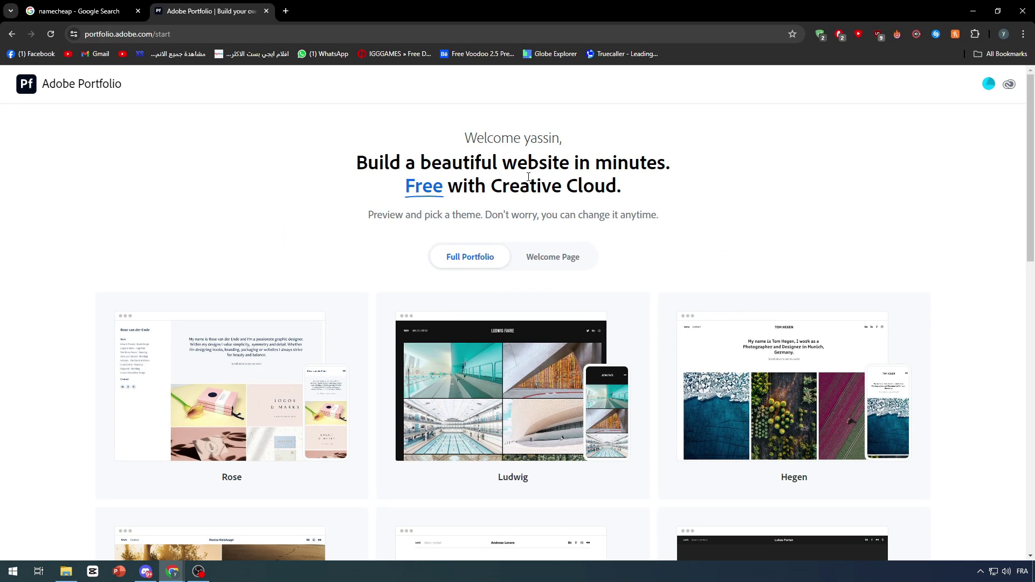
- Preview the Lukas theme and create a new site from it
right_click(465, 320)
scroll(101, 402, "down", 3)
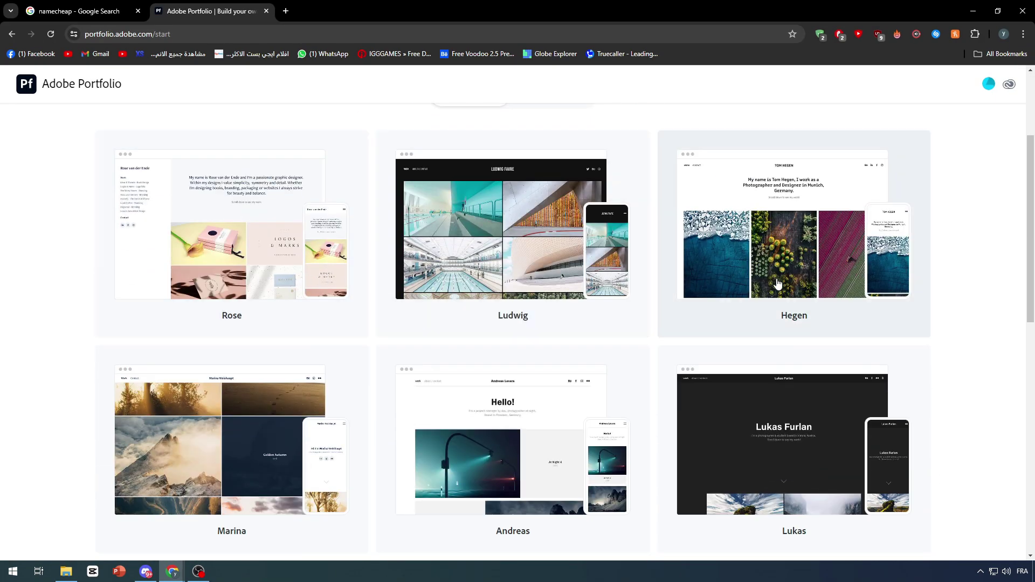
scroll(776, 286, "down", 1)
left_click(816, 384)
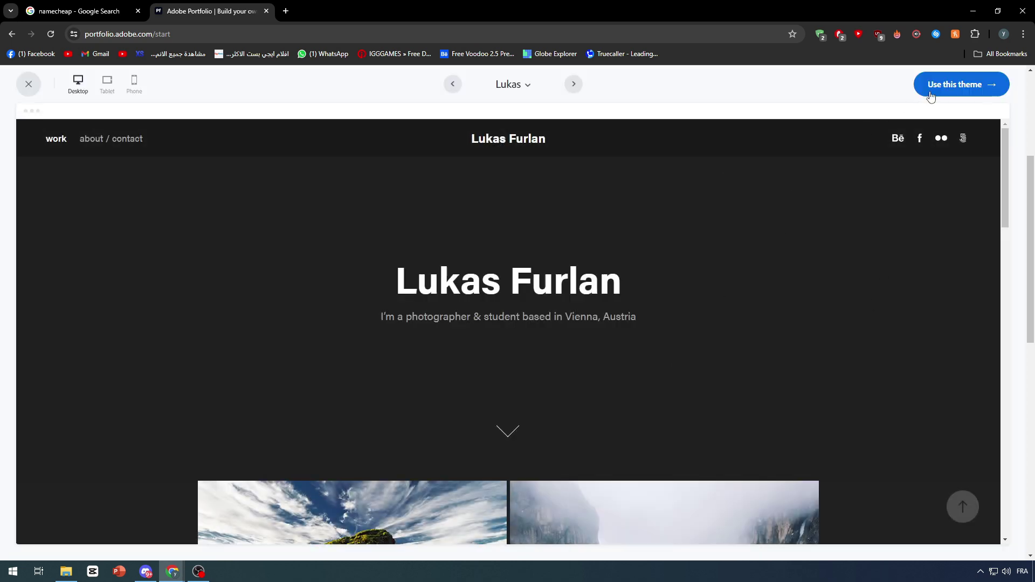
left_click(931, 96)
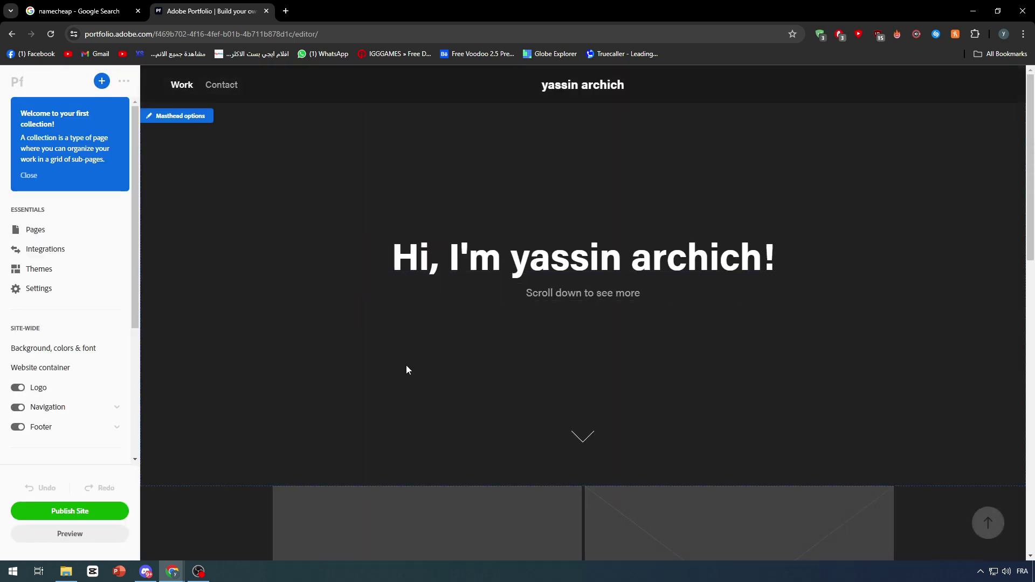
- Scroll the new site's editor and open the account and site options
scroll(598, 291, "down", 10)
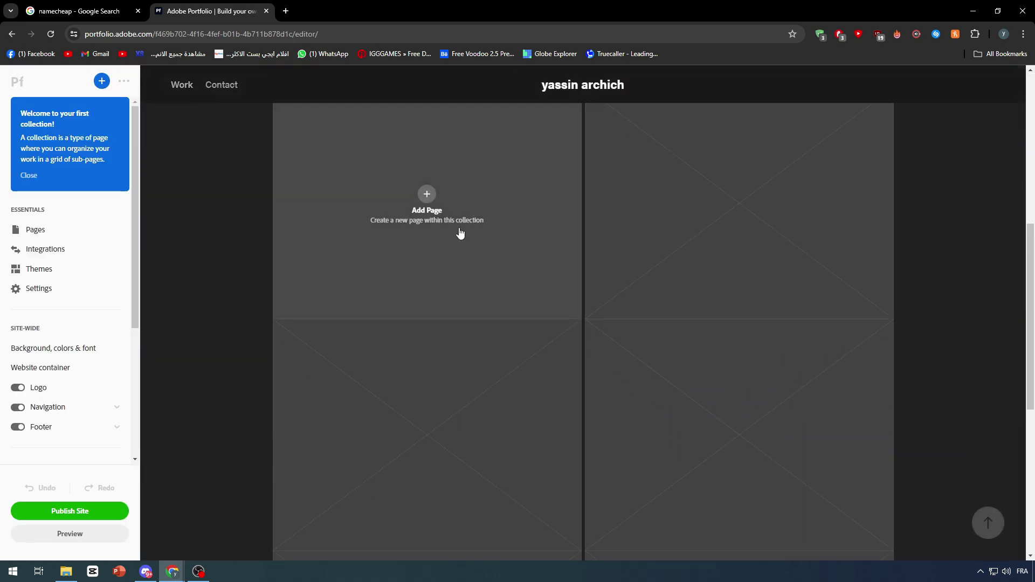
scroll(506, 330, "up", 2)
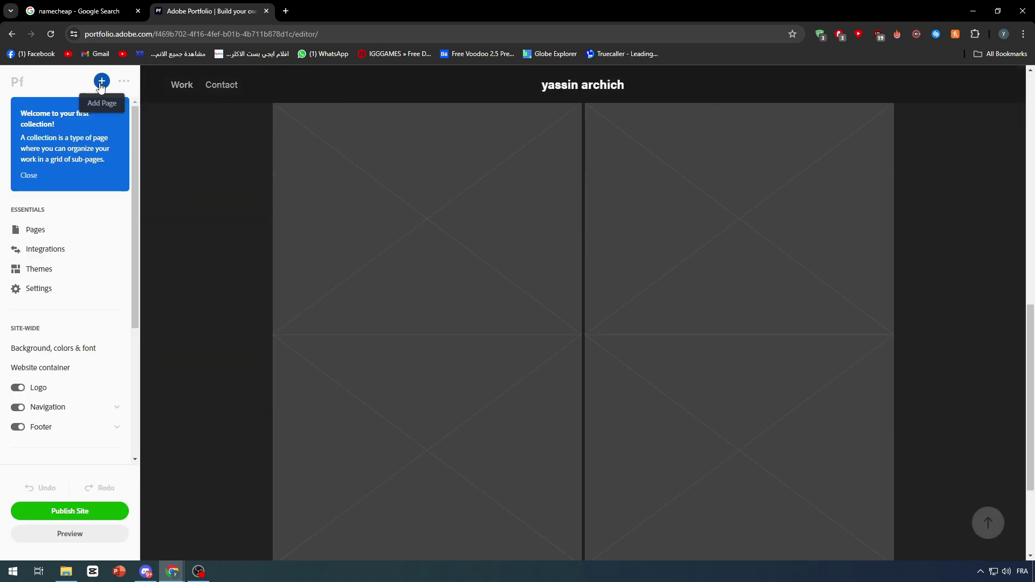
left_click(124, 84)
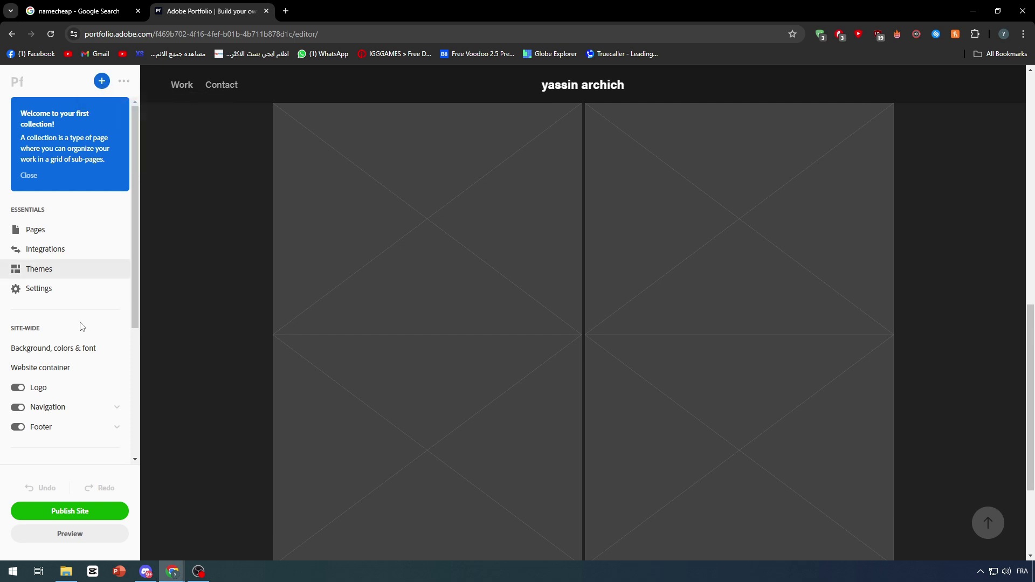
scroll(74, 342, "down", 4)
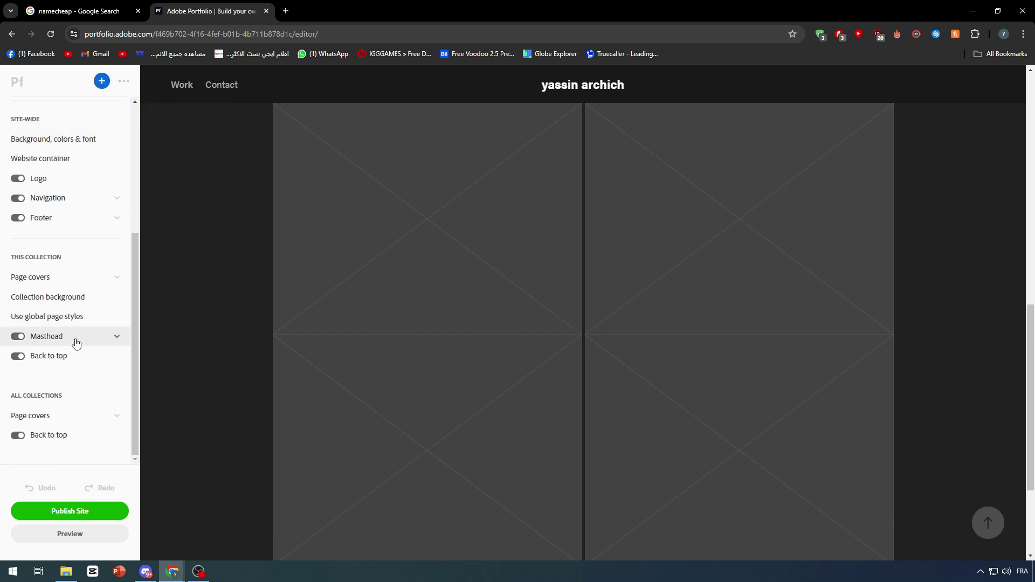
left_click(92, 511)
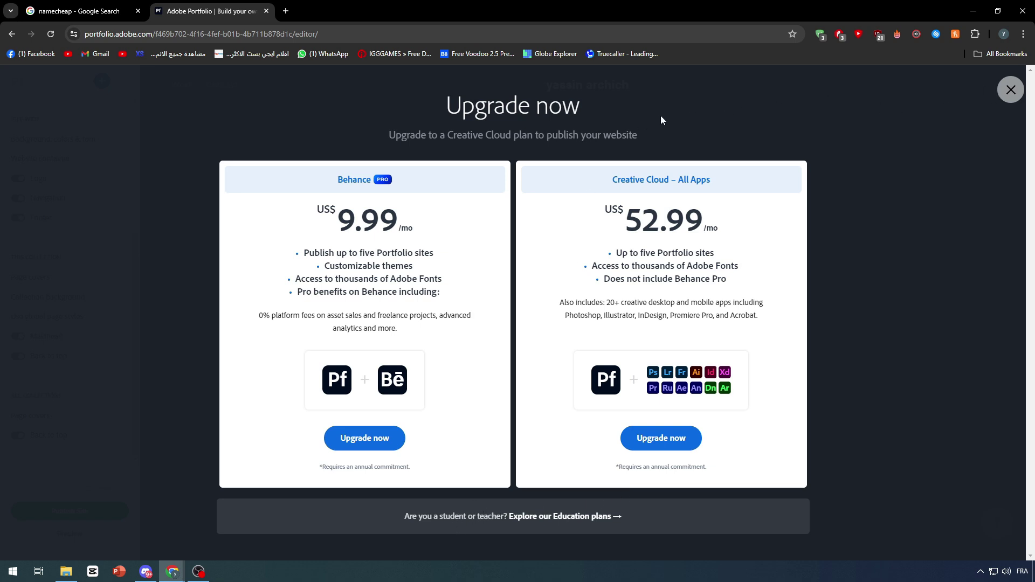
left_click(1010, 89)
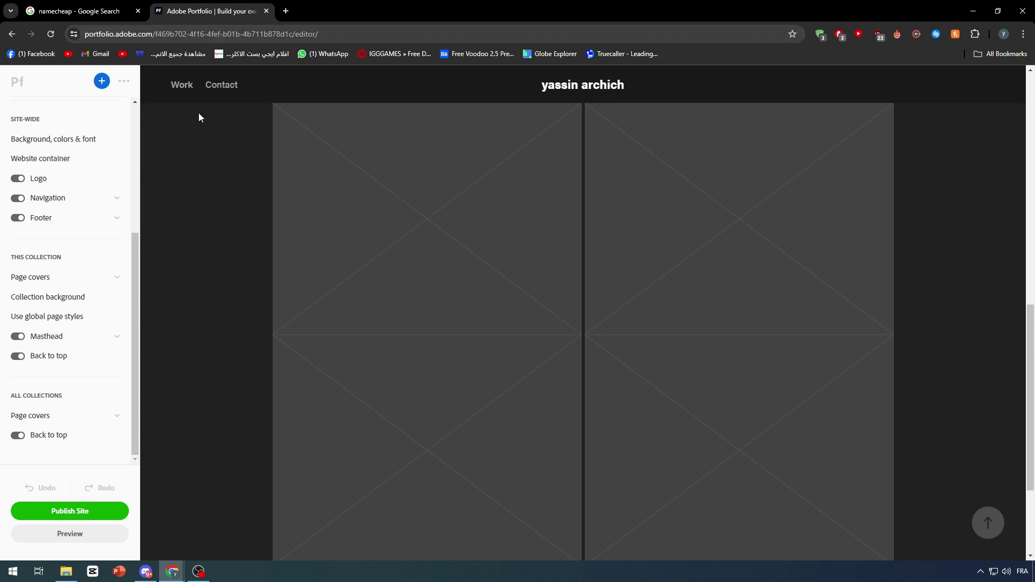
- Open Settings > Domain Name and focus the myportfolio.com Site Subdomain field
scroll(106, 176, "up", 4)
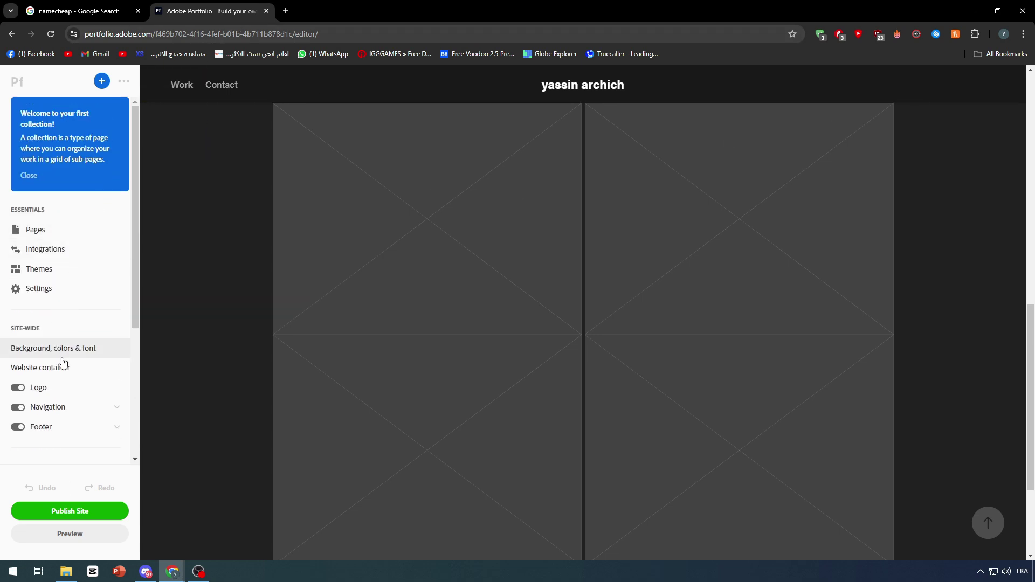
scroll(65, 356, "down", 4)
scroll(64, 353, "up", 4)
left_click(46, 289)
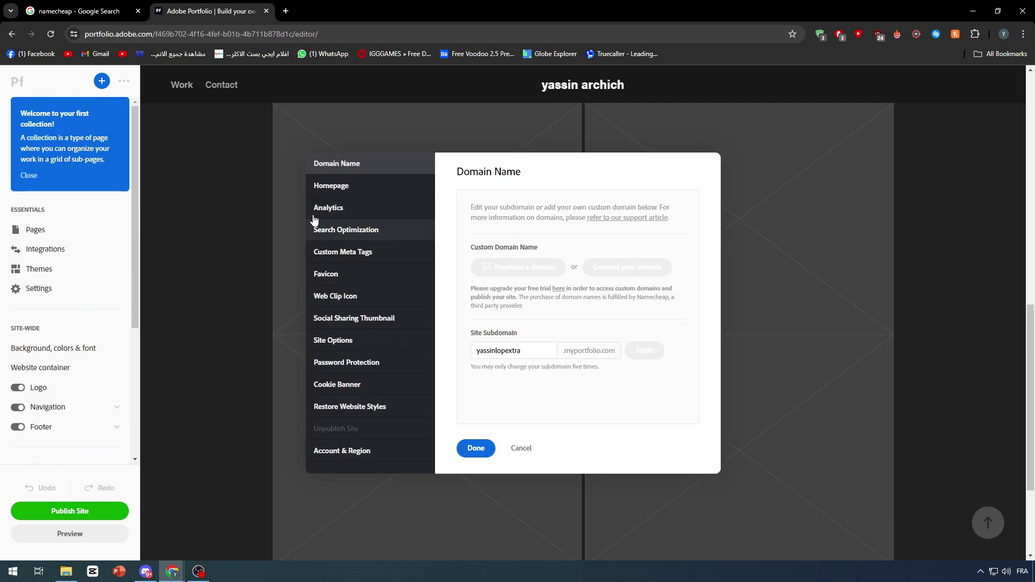
left_click(521, 350)
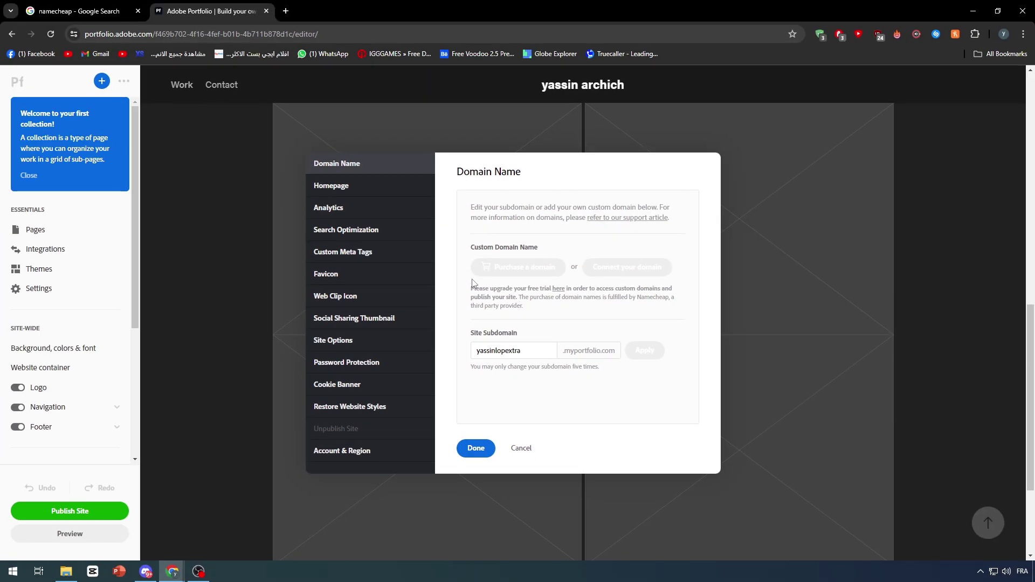
- Close the Adobe Portfolio editor tab, leaving the namecheap Google results open
left_click(66, 8)
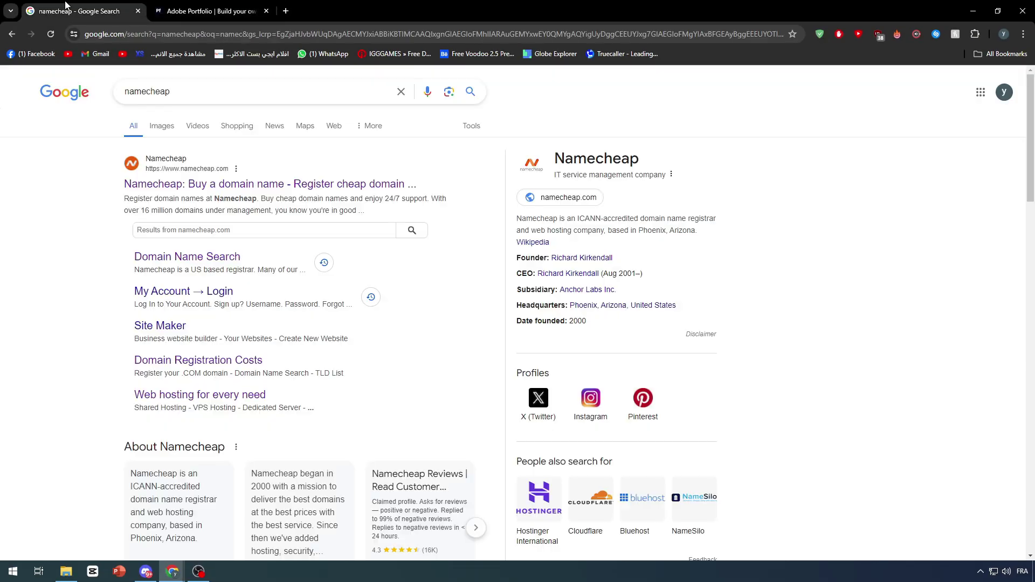
left_click(162, 10)
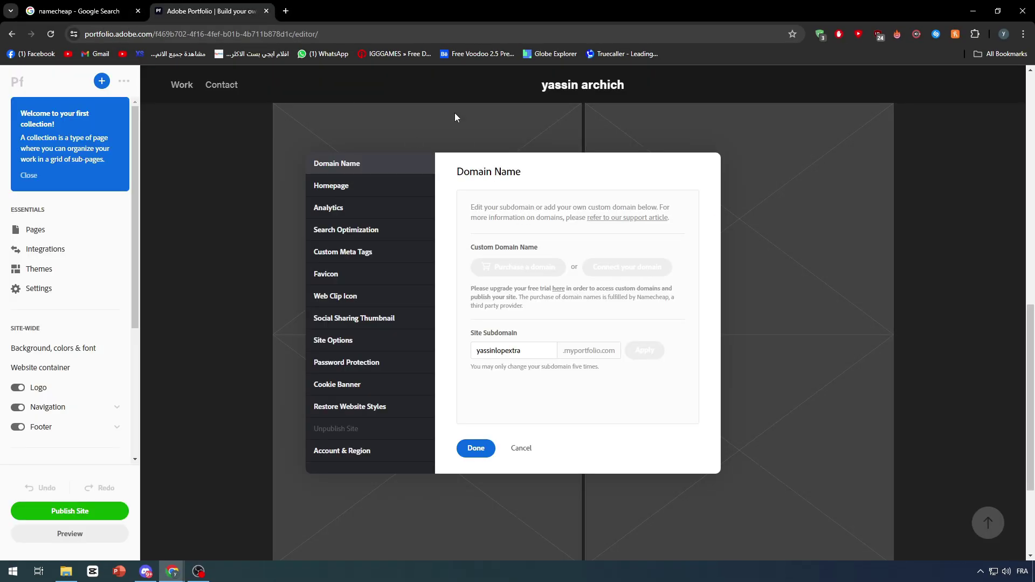
left_click(80, 11)
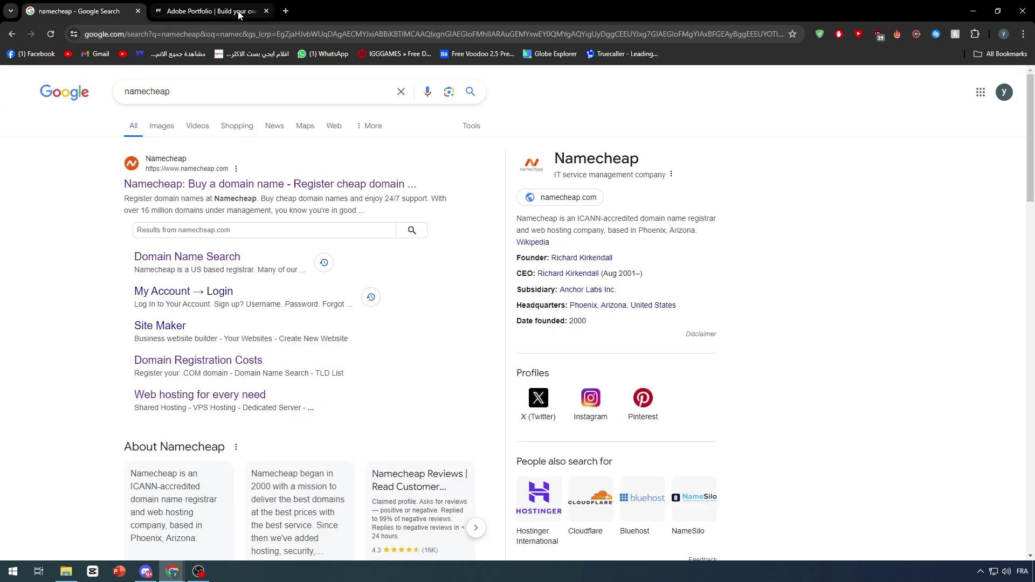
left_click(266, 11)
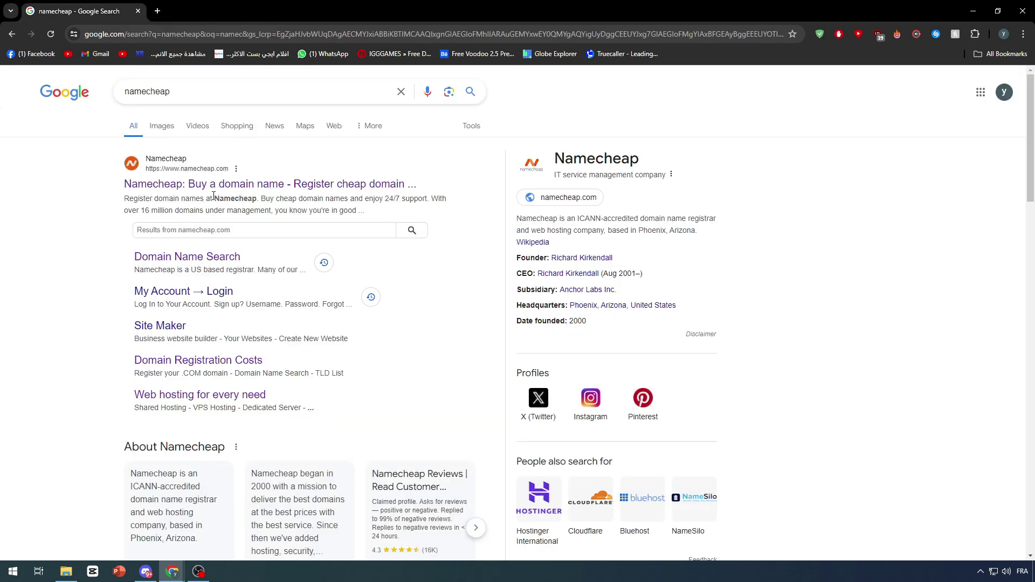
- Go to Namecheap from the Google result and choose Domains > Domain Name Search
left_click(215, 187)
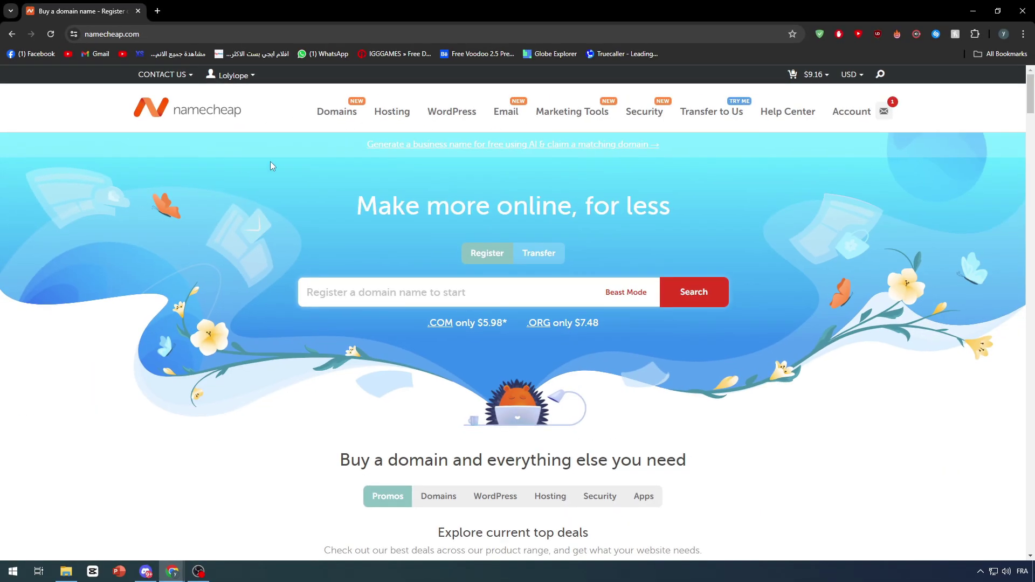
mouse_move(340, 113)
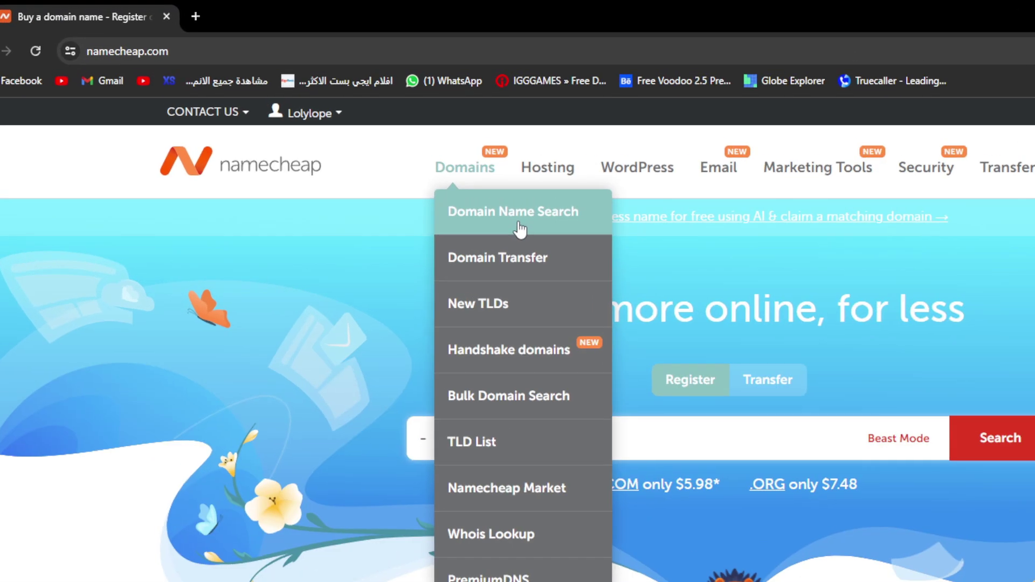
left_click(517, 223)
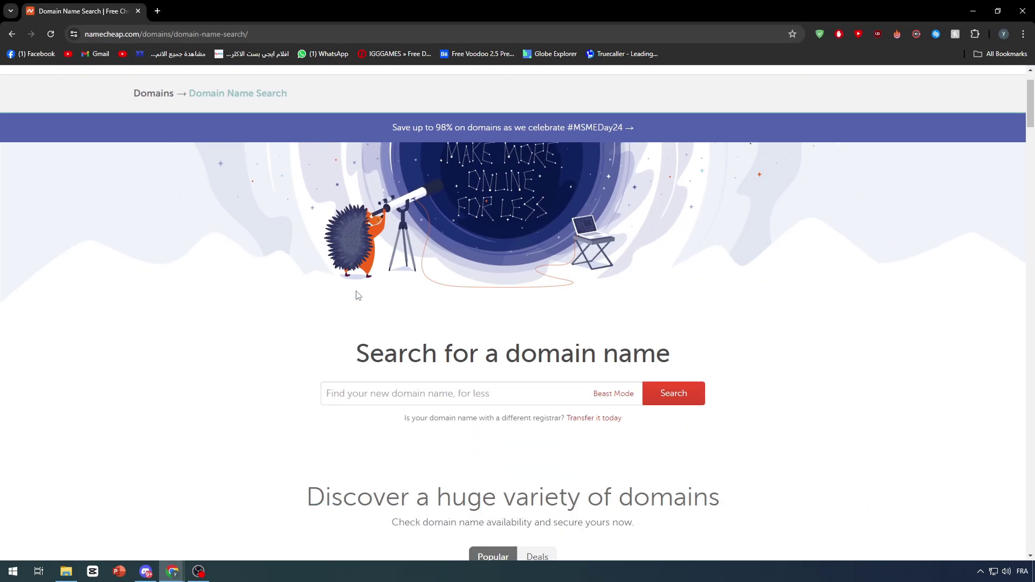
- Scroll through the Domain Name Search page to review the popular extensions
scroll(388, 257, "down", 3)
scroll(532, 273, "up", 2)
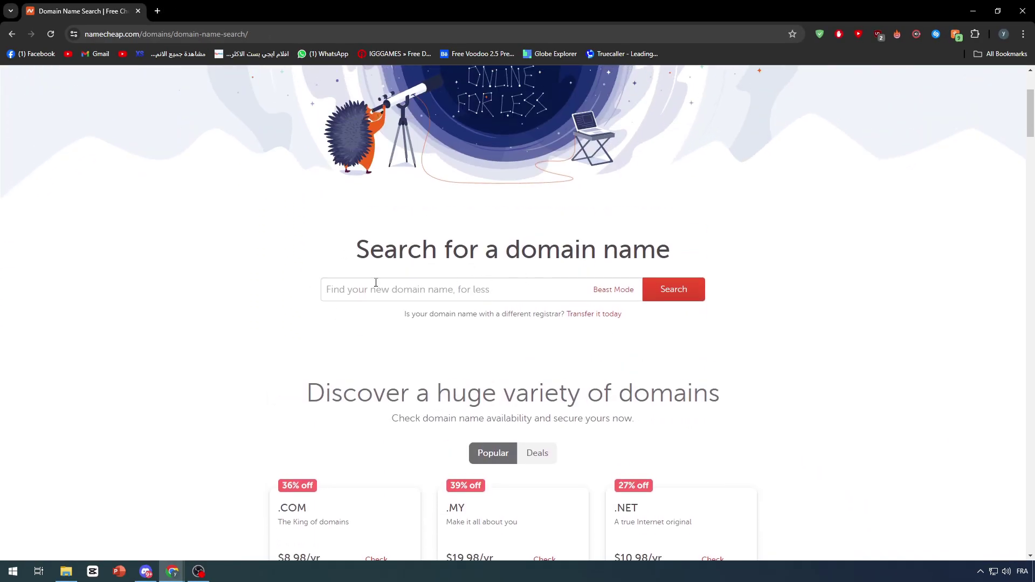
scroll(684, 251, "down", 1)
scroll(489, 192, "up", 4)
mouse_move(398, 117)
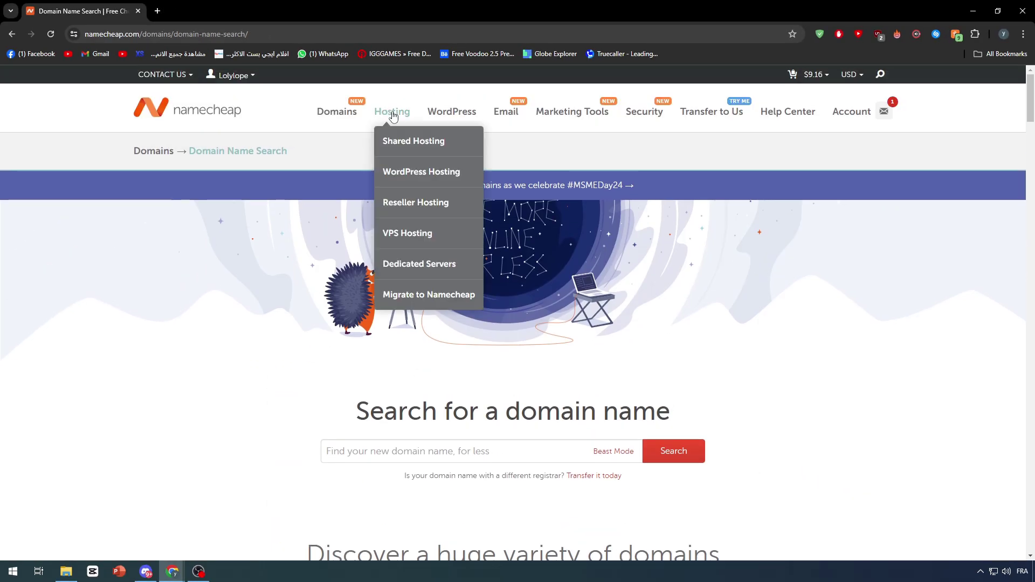
mouse_move(344, 141)
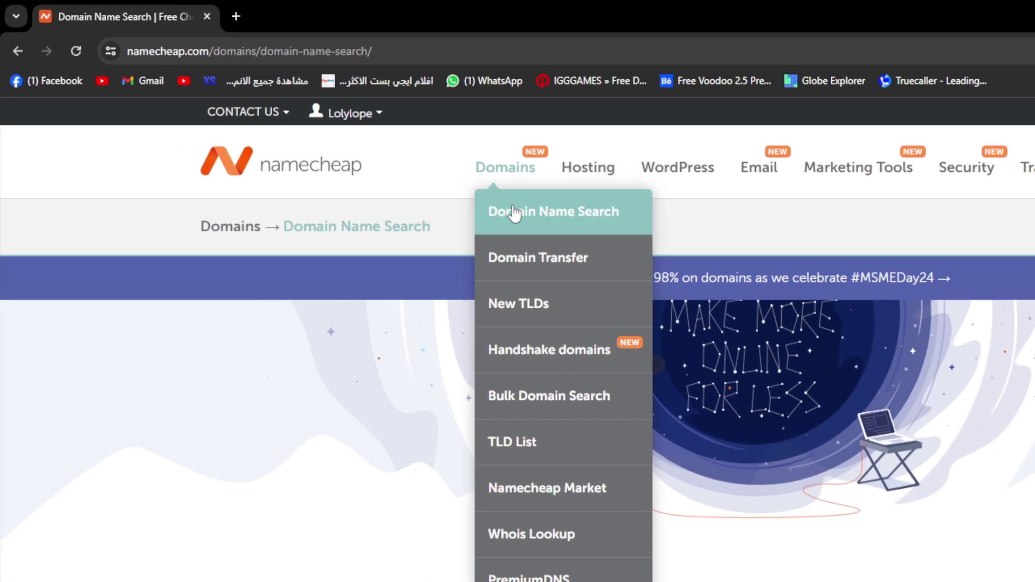
scroll(758, 380, "down", 5)
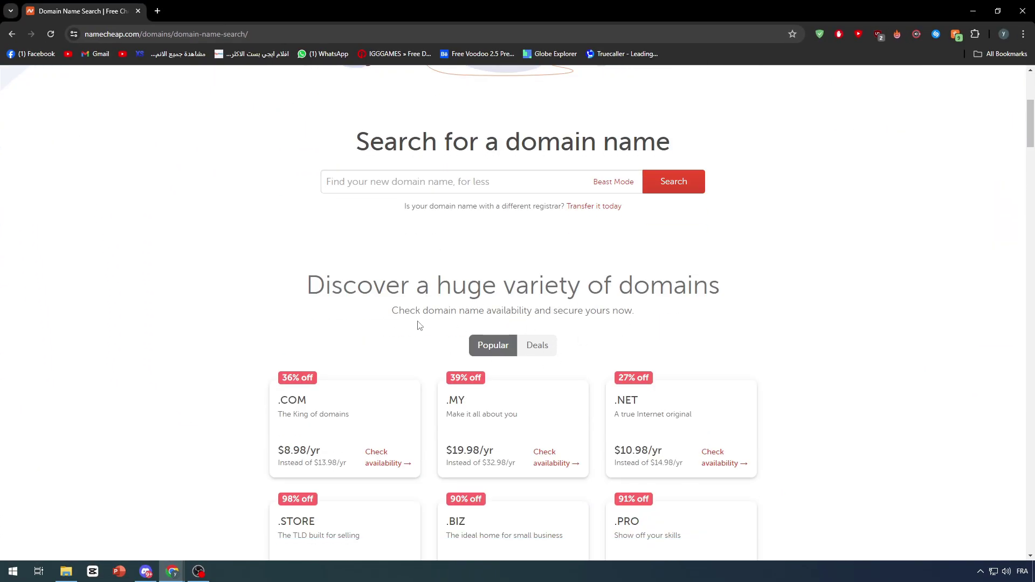
scroll(405, 328, "down", 5)
scroll(402, 314, "up", 5)
scroll(337, 154, "up", 1)
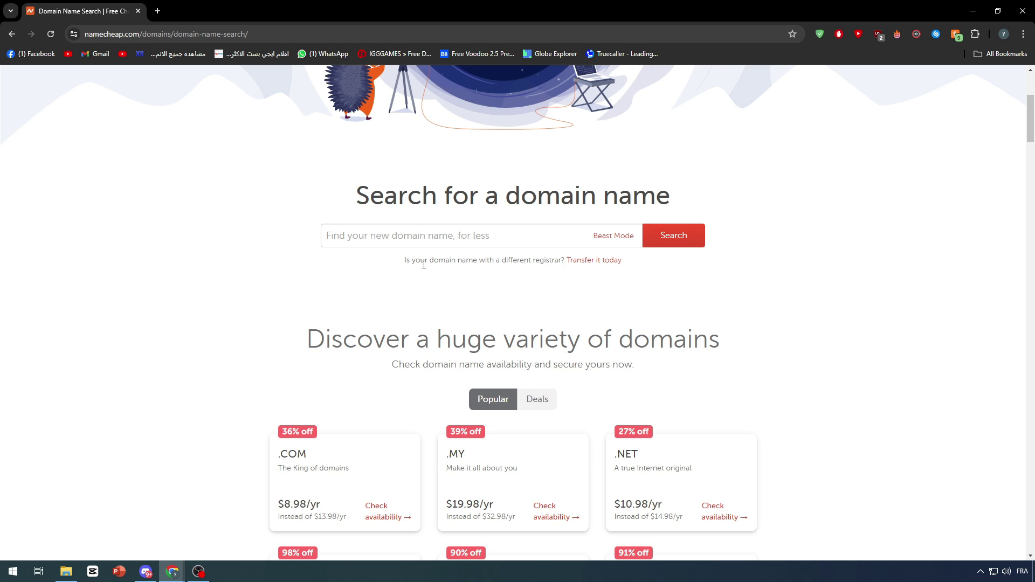
scroll(423, 243, "down", 3)
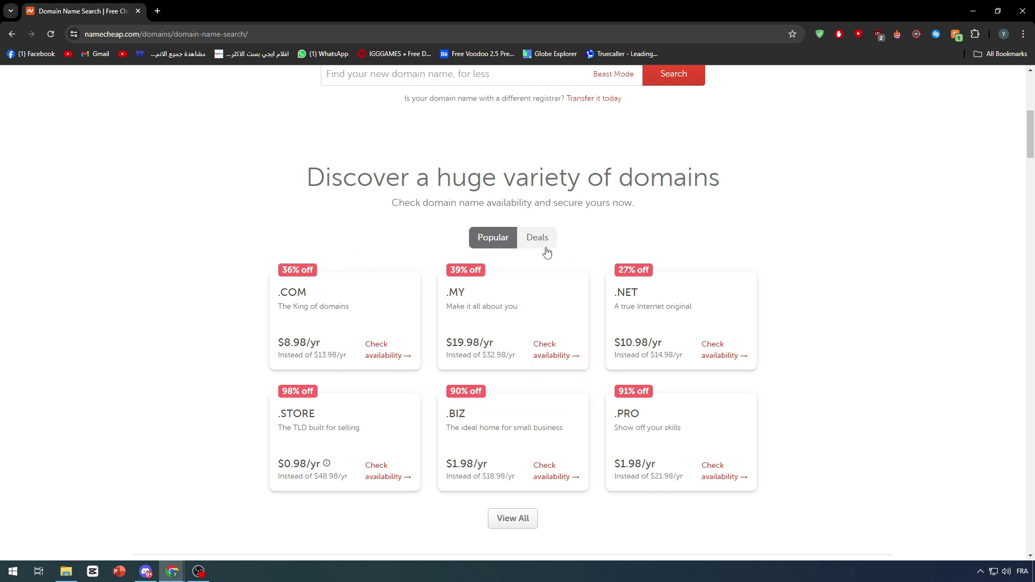
- Show the Deals offers, such as .CO at $10.98/yr and .SHOP at $0.98/yr
mouse_move(334, 296)
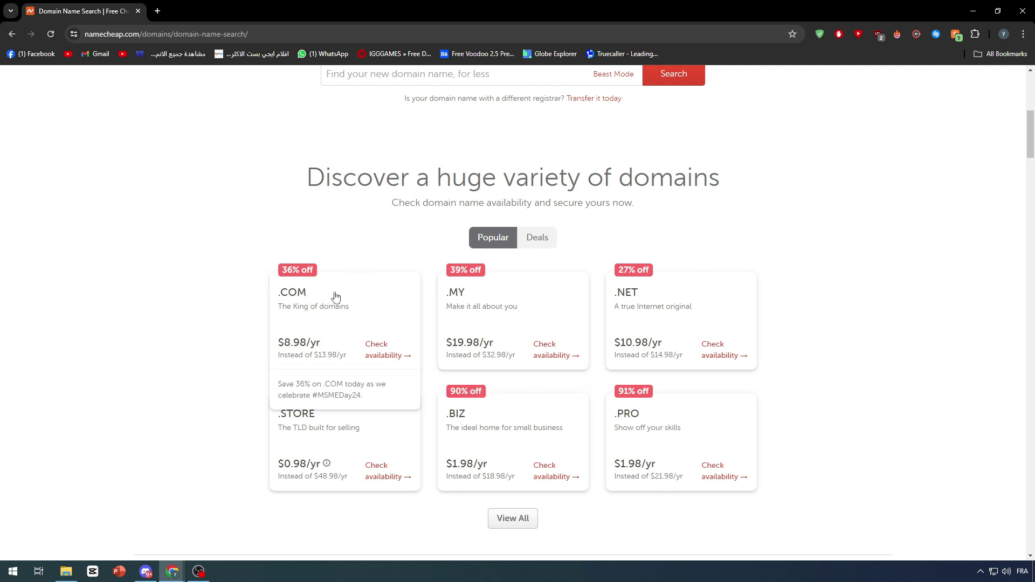
left_click(545, 238)
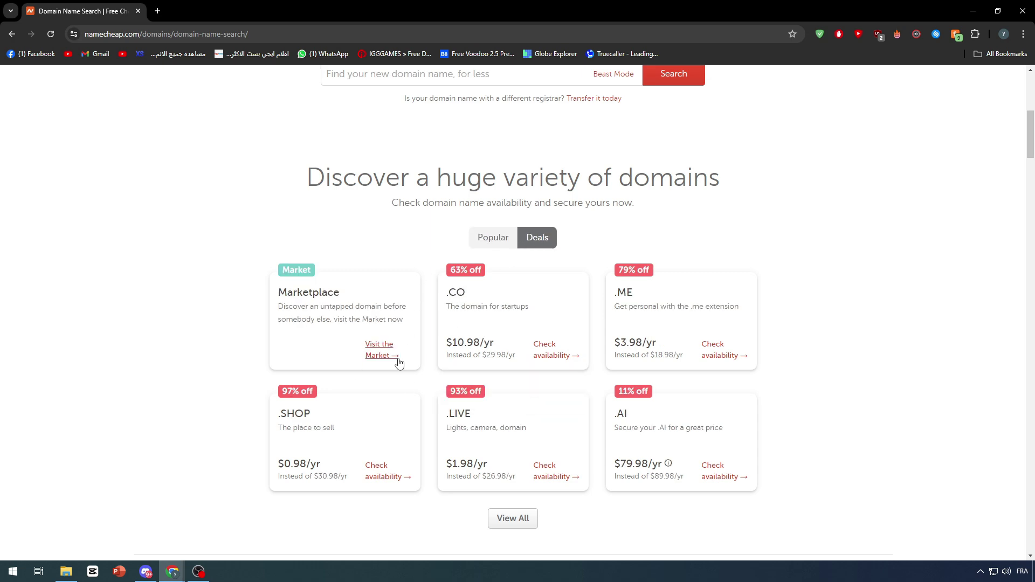
mouse_move(361, 439)
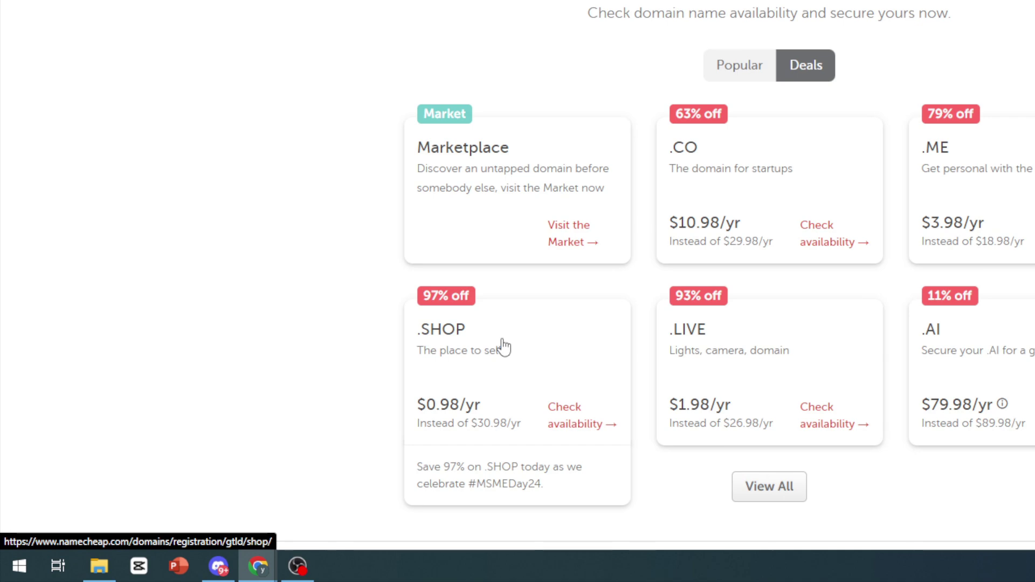
mouse_move(662, 348)
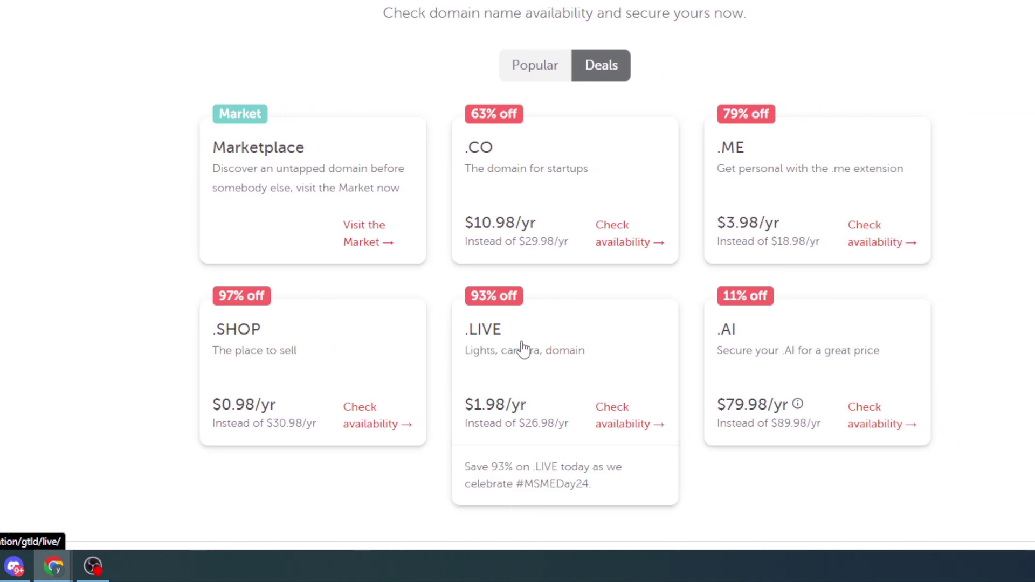
mouse_move(786, 330)
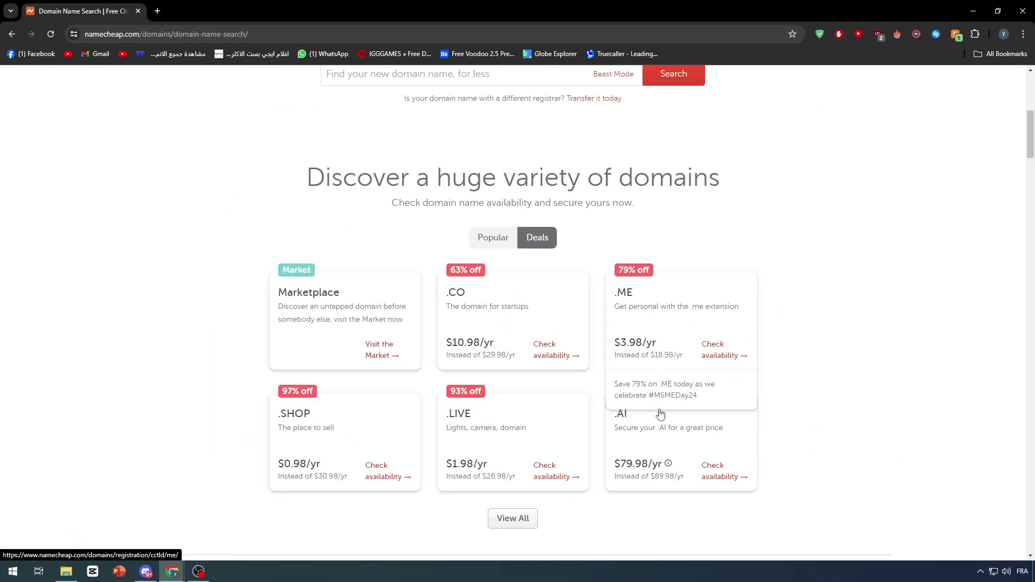
mouse_move(661, 423)
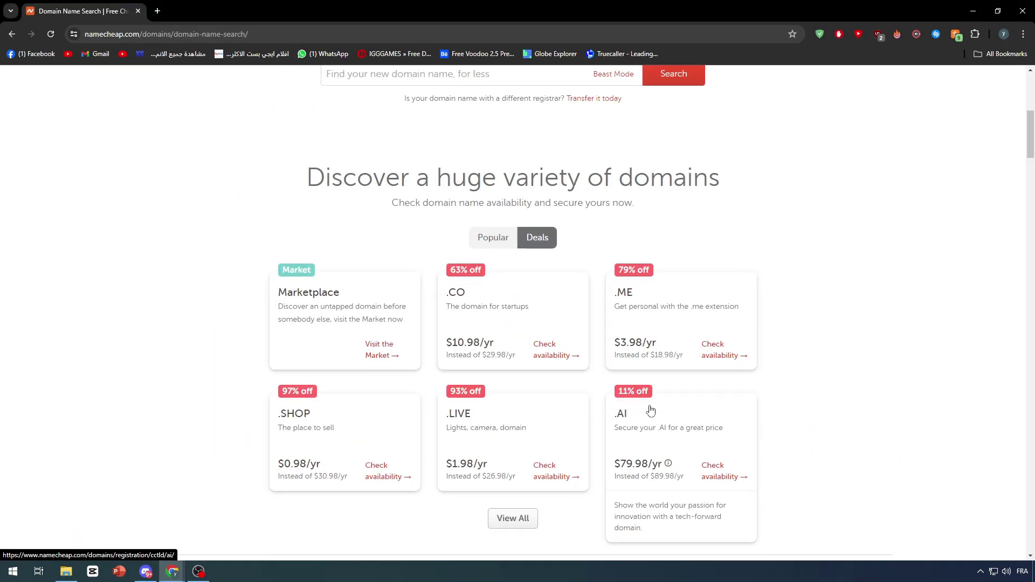
scroll(561, 370, "up", 3)
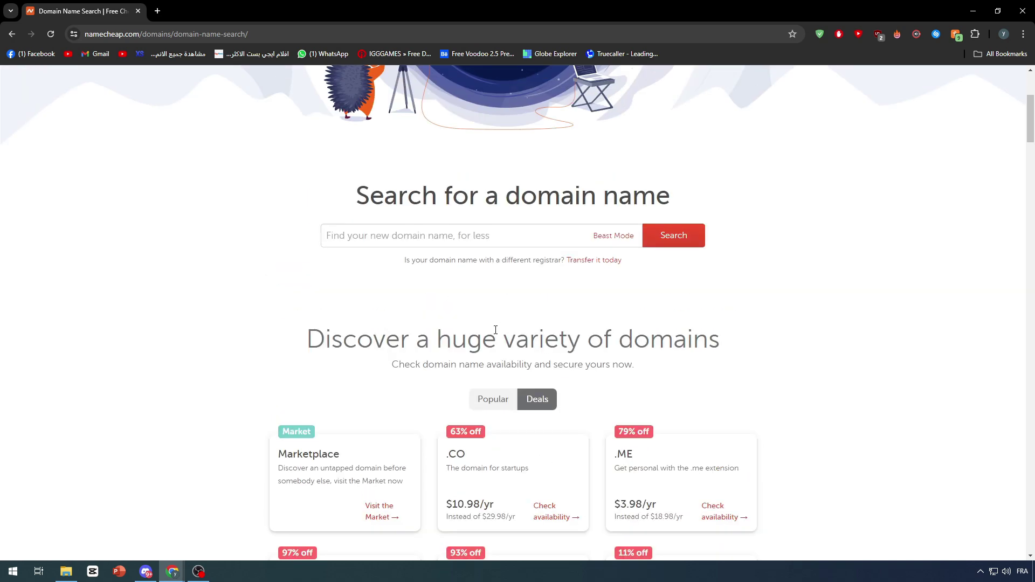
scroll(563, 372, "up", 4)
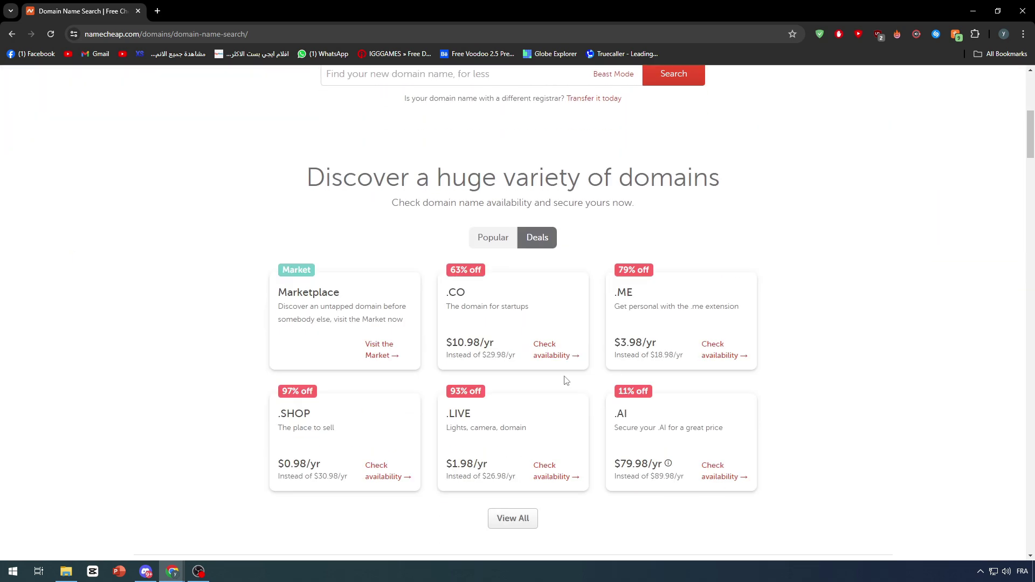
scroll(476, 342, "up", 3)
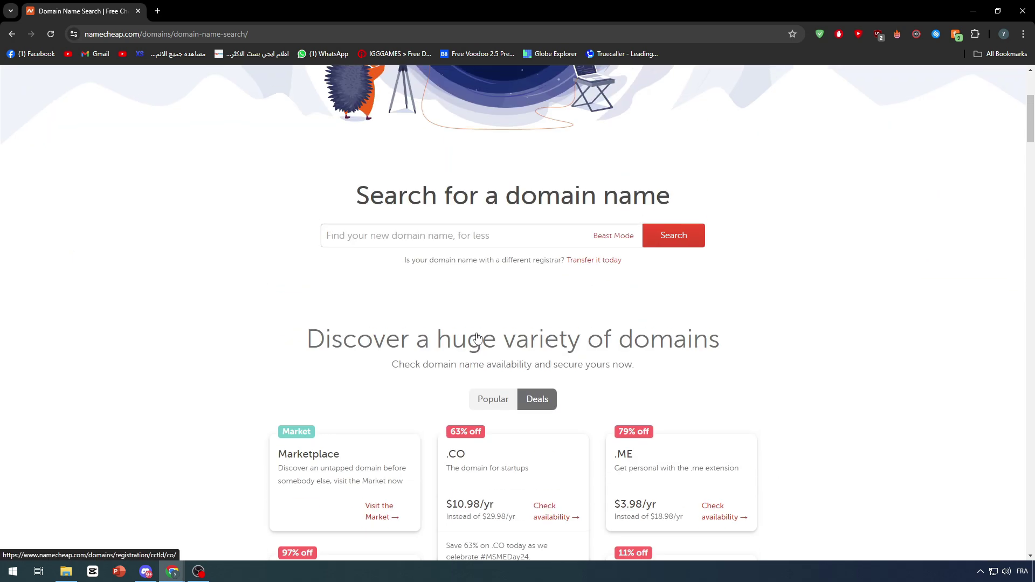
- Search for 'AdobPortlio' and highlight the misspelled suggested domains in the results
left_click(408, 235)
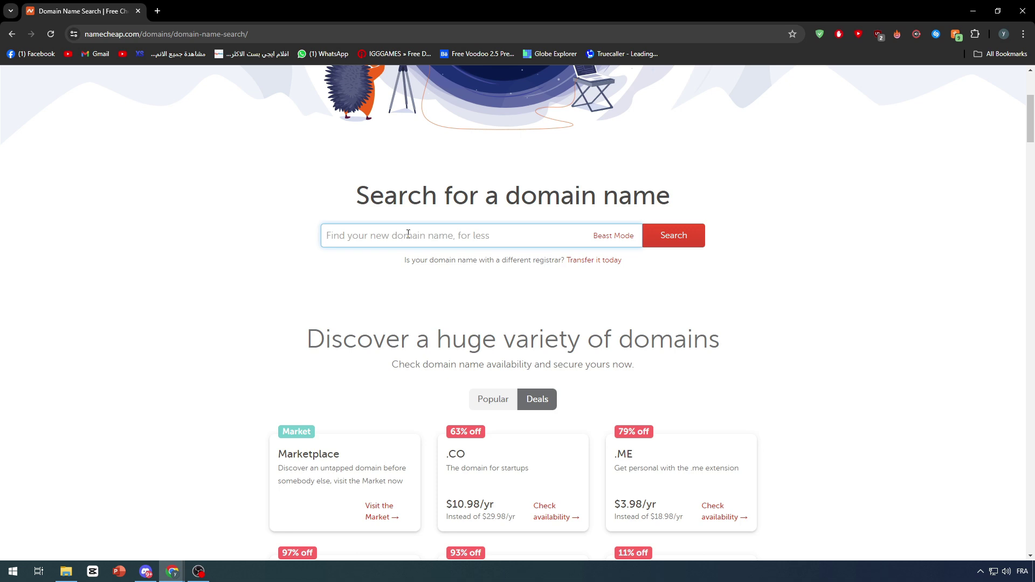
type("AdobPort")
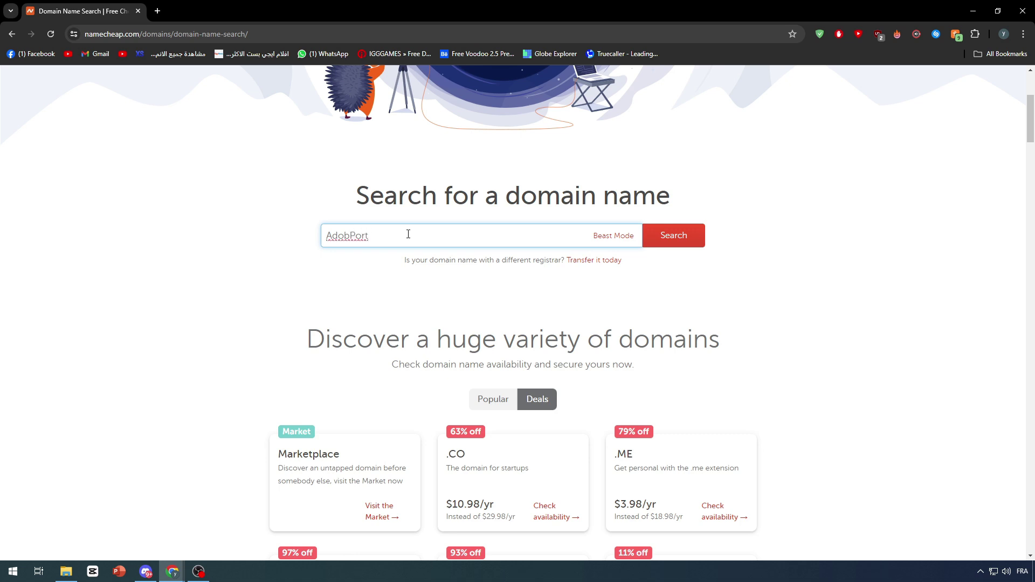
type("lio")
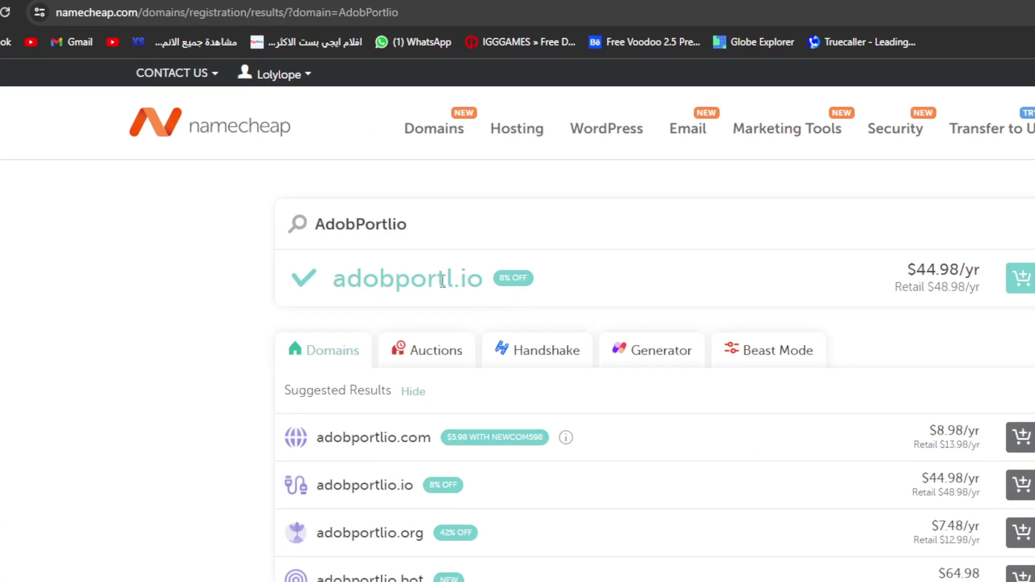
left_click_drag(485, 291, 372, 289)
left_click(357, 290)
double_click(422, 293)
left_click(438, 285)
mouse_move(523, 285)
left_mouse_down()
mouse_move(539, 285)
mouse_move(530, 291)
left_mouse_up()
left_click(550, 285)
left_click(530, 291)
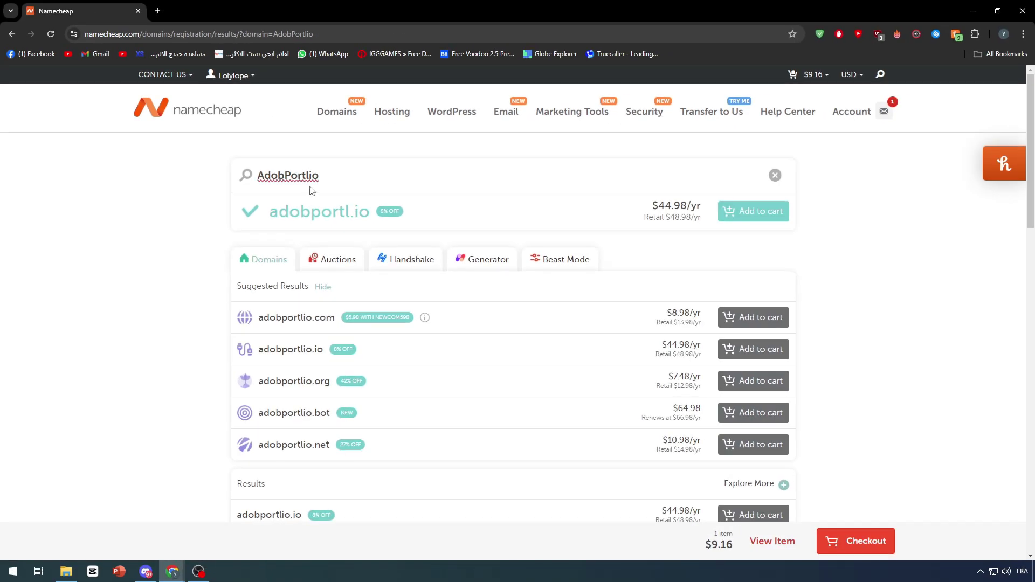
- Correct the query to AdobPortfol and confirm adobportfol.com is available at $8.98/yr
left_click(307, 179)
type("fp")
key("Delete")
key("Delete")
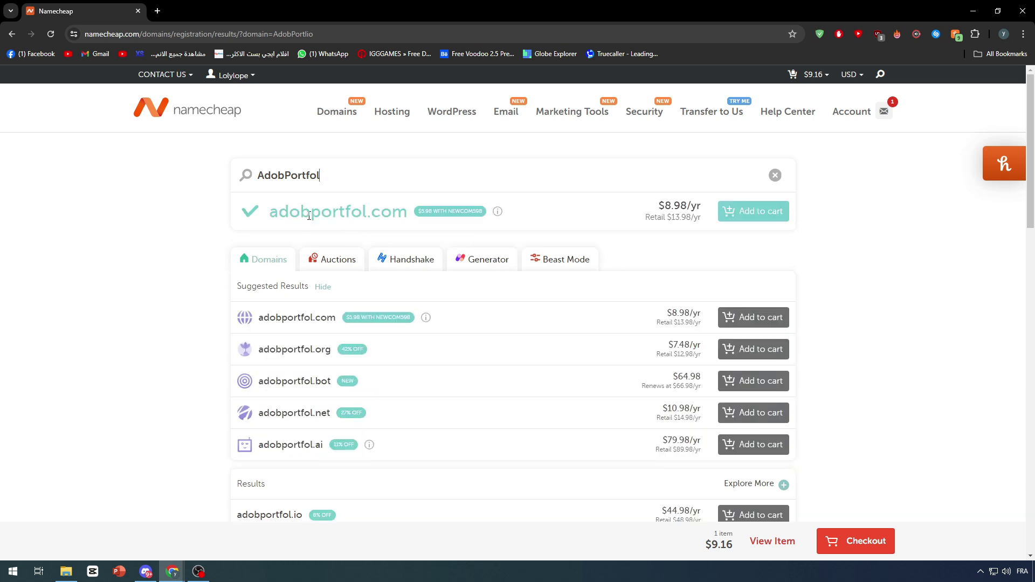
scroll(377, 227, "down", 5)
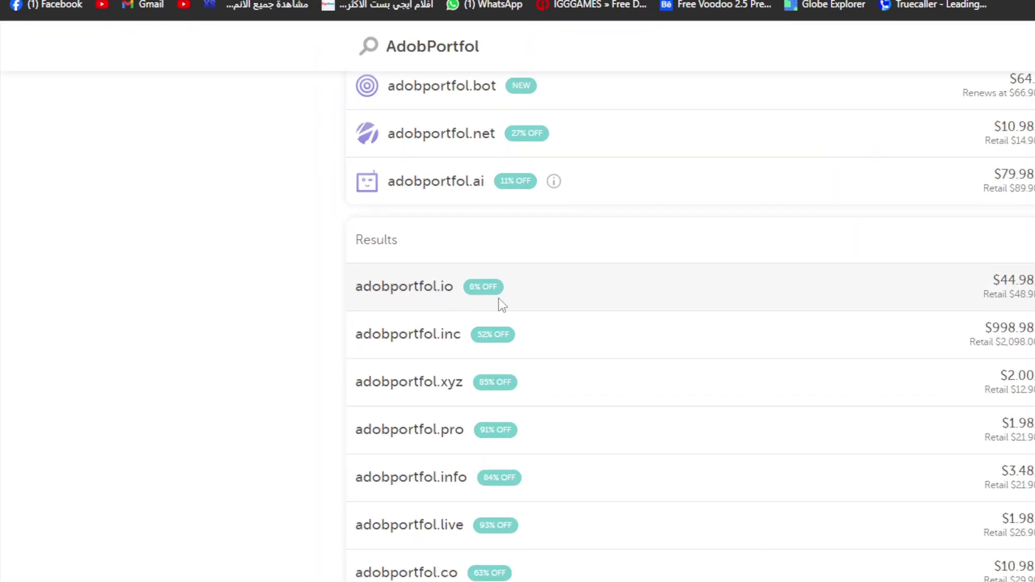
scroll(410, 254, "up", 4)
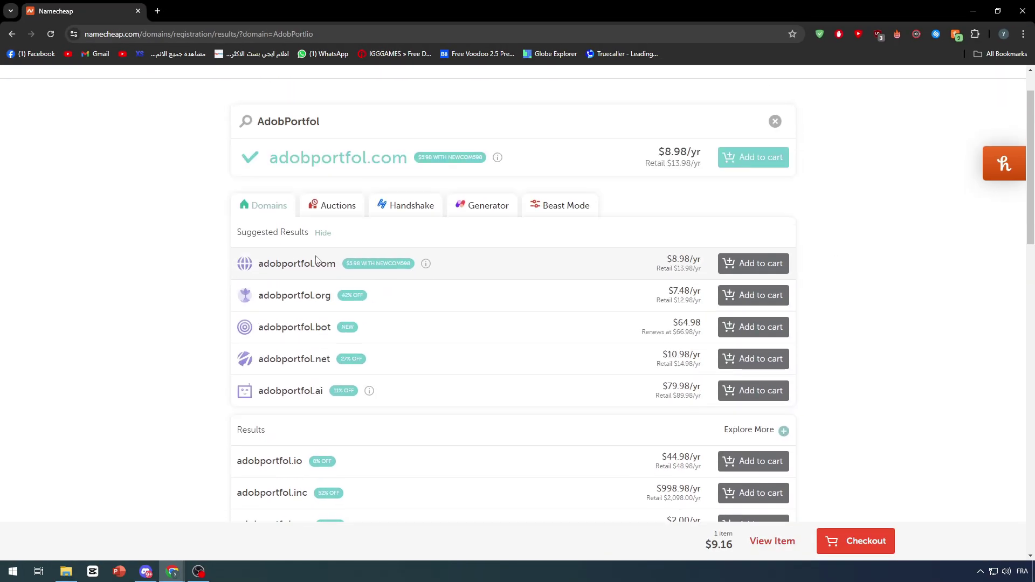
scroll(417, 240, "up", 2)
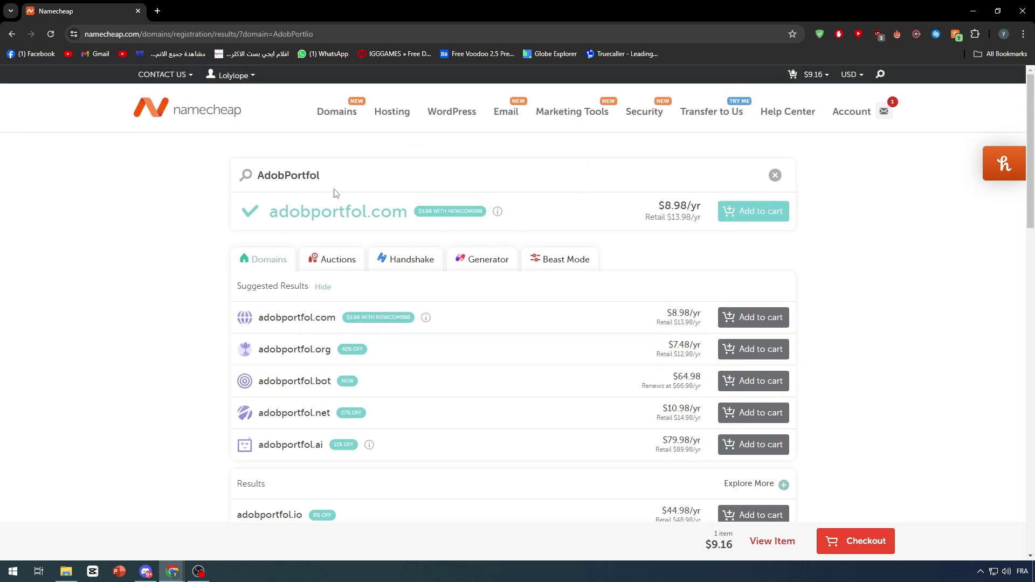
scroll(308, 226, "down", 2)
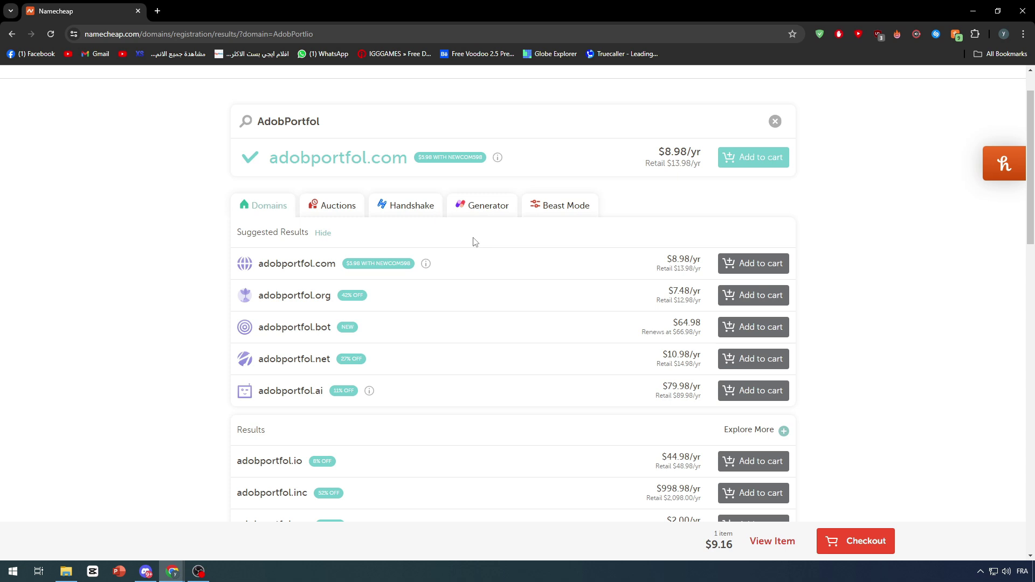
- Show the auction listings for the domain and scroll through them
left_click(318, 205)
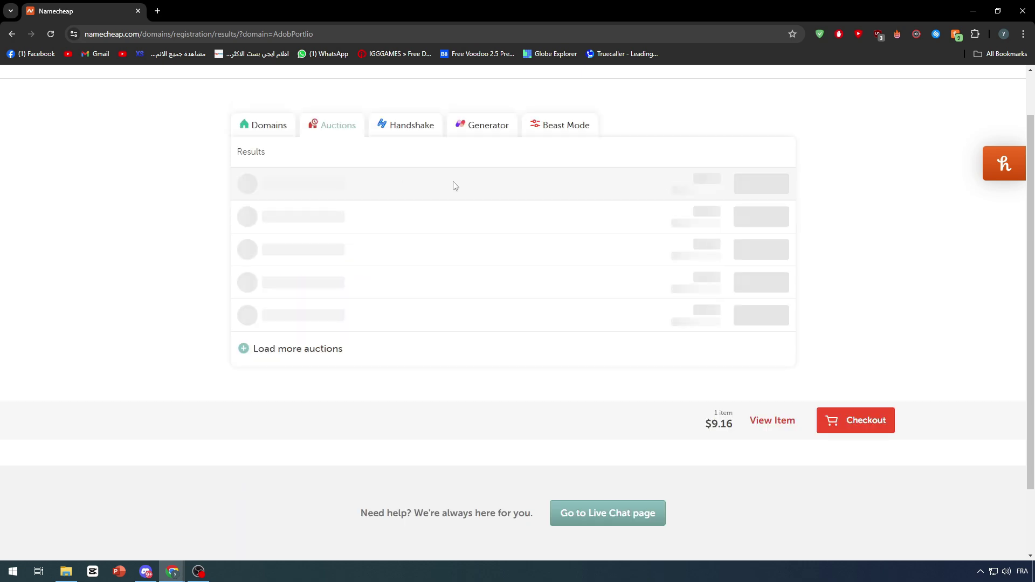
scroll(490, 260, "down", 6)
scroll(429, 442, "down", 7)
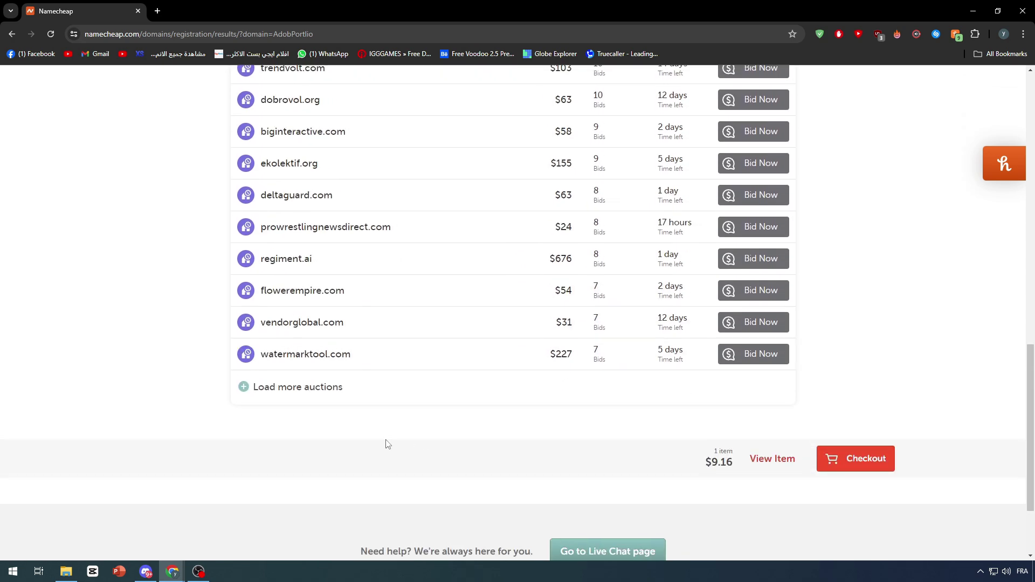
scroll(367, 441, "up", 8)
scroll(335, 437, "up", 6)
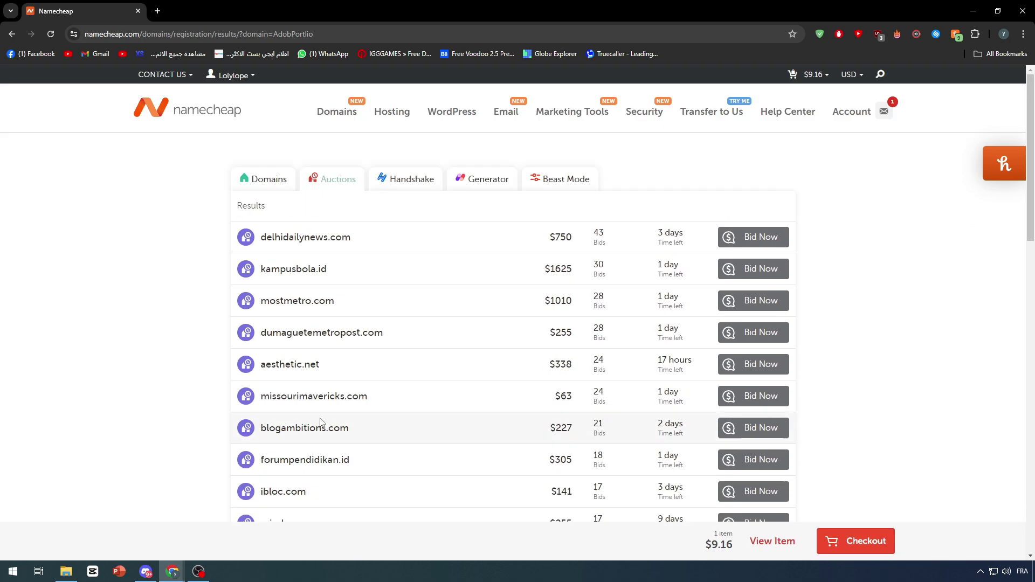
- Return to Domains results listing adobportfol.io at $44.98/yr and adobportfol.inc at $998.98/yr
left_click(246, 185)
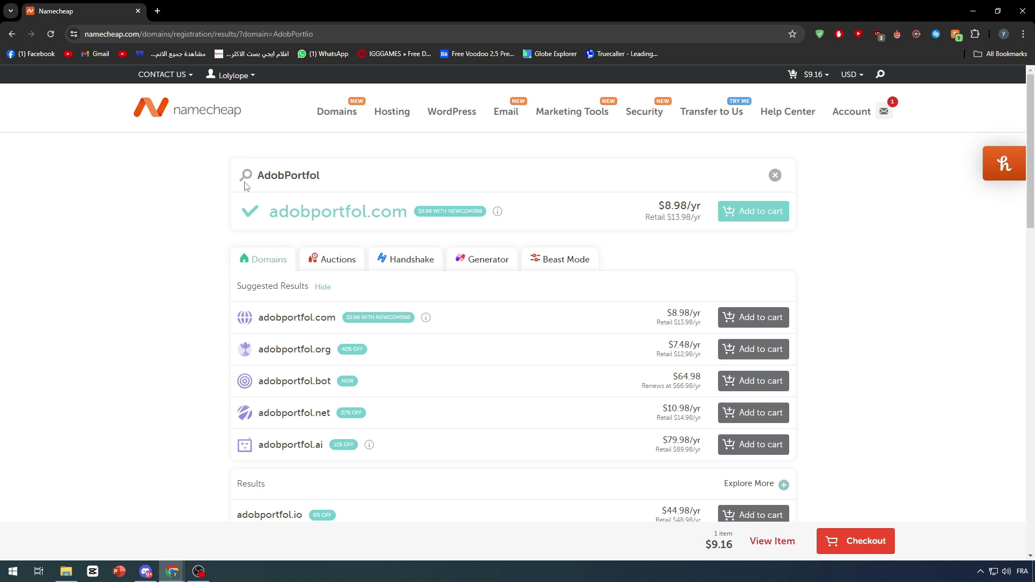
scroll(510, 173, "down", 1)
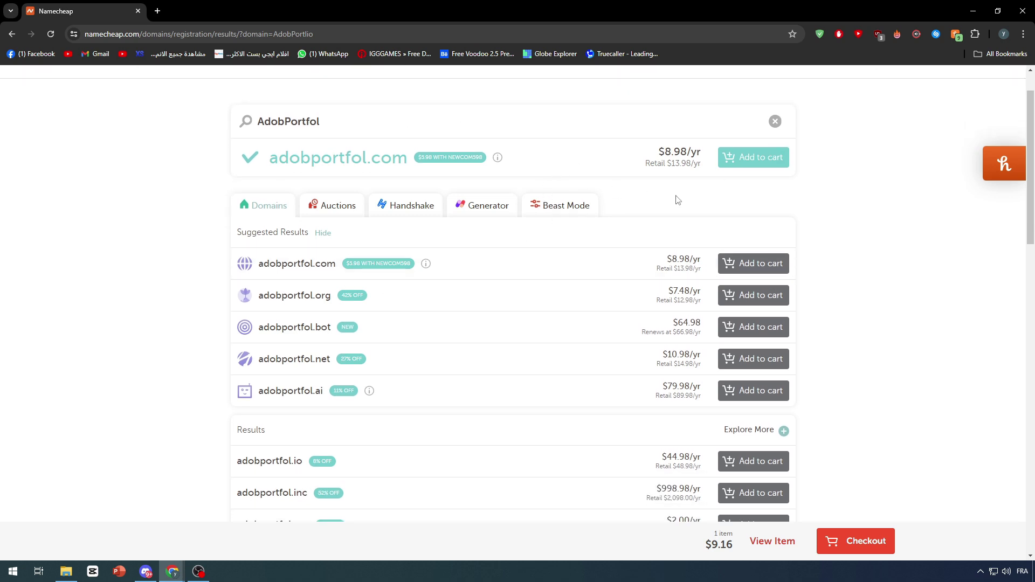
scroll(708, 203, "up", 1)
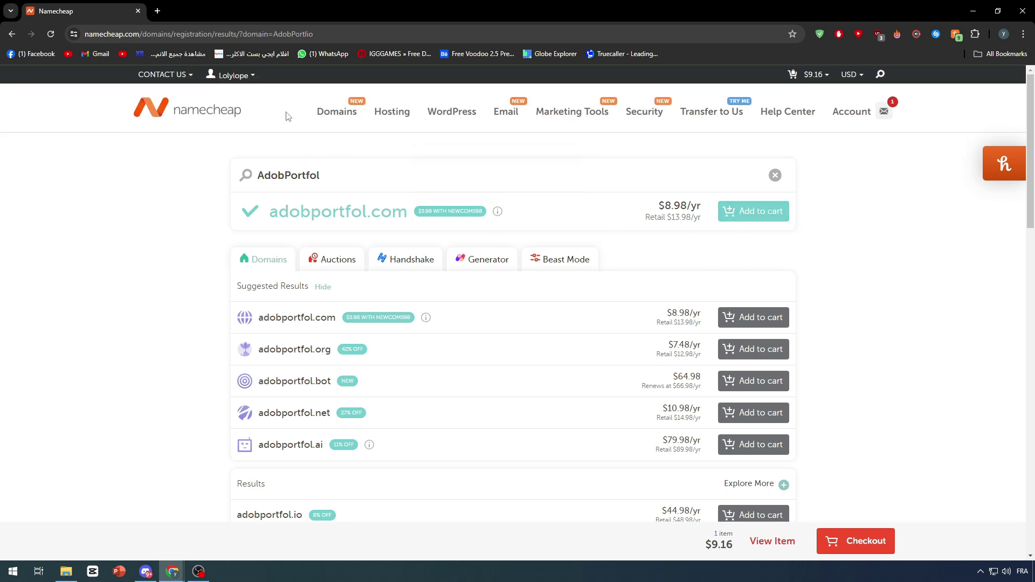
- Go to the account Dashboard and manage the tanjasouq.com domain
mouse_move(237, 76)
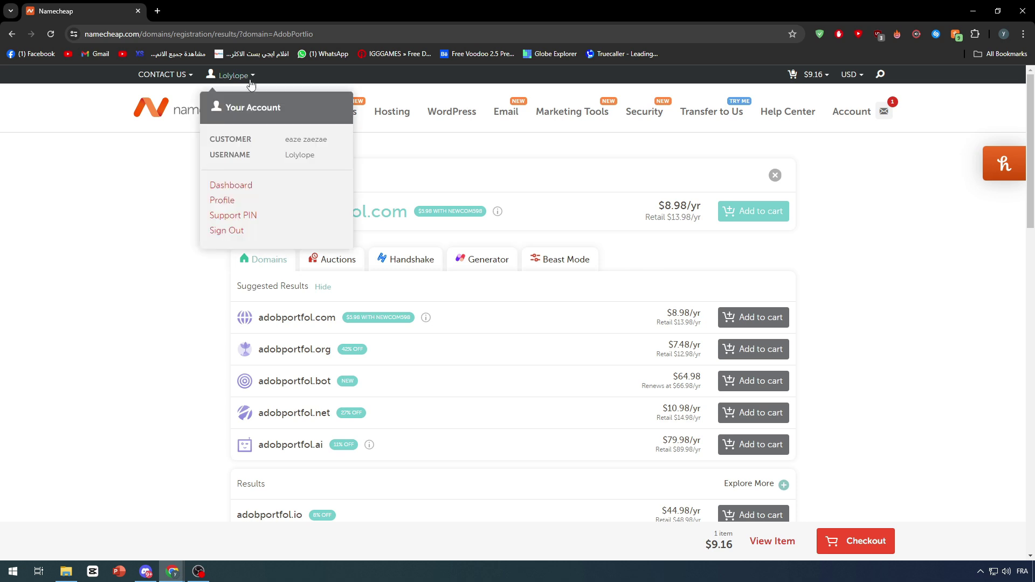
left_click(243, 190)
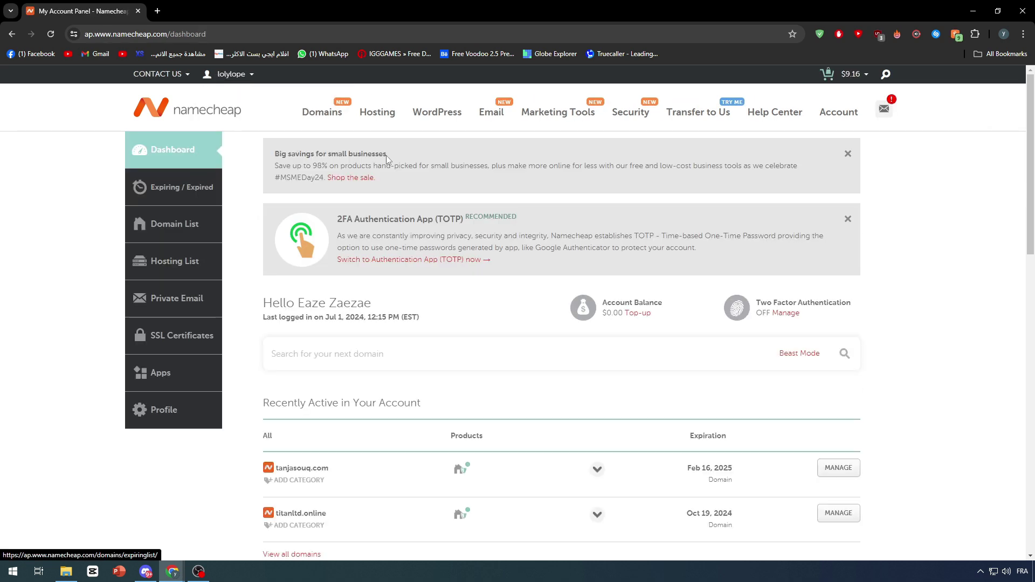
scroll(381, 259, "down", 4)
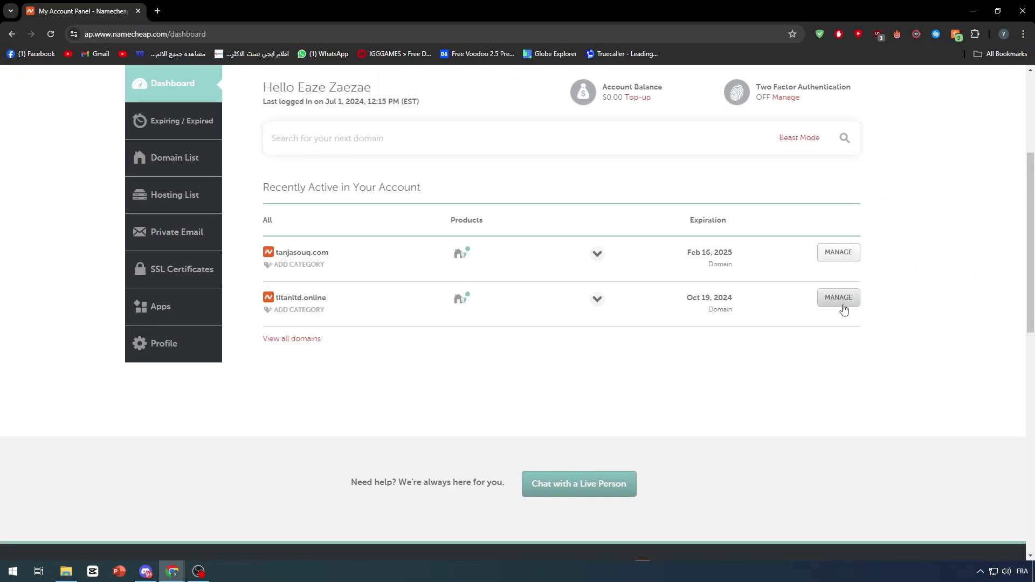
left_click(839, 253)
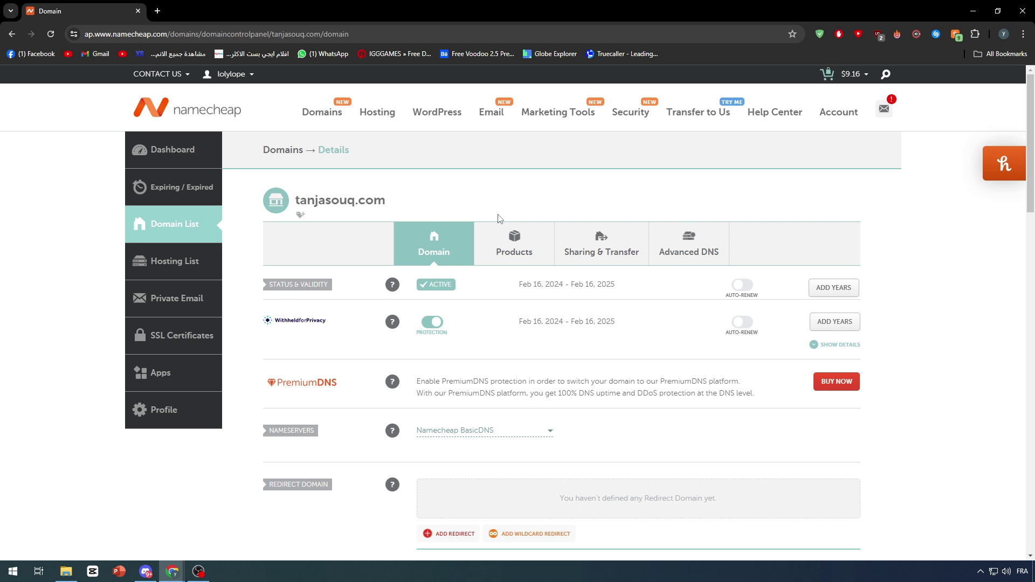
- Switch tanjasouq.com's nameservers to Custom DNS and focus the first nameserver field
left_click_drag(392, 199, 288, 208)
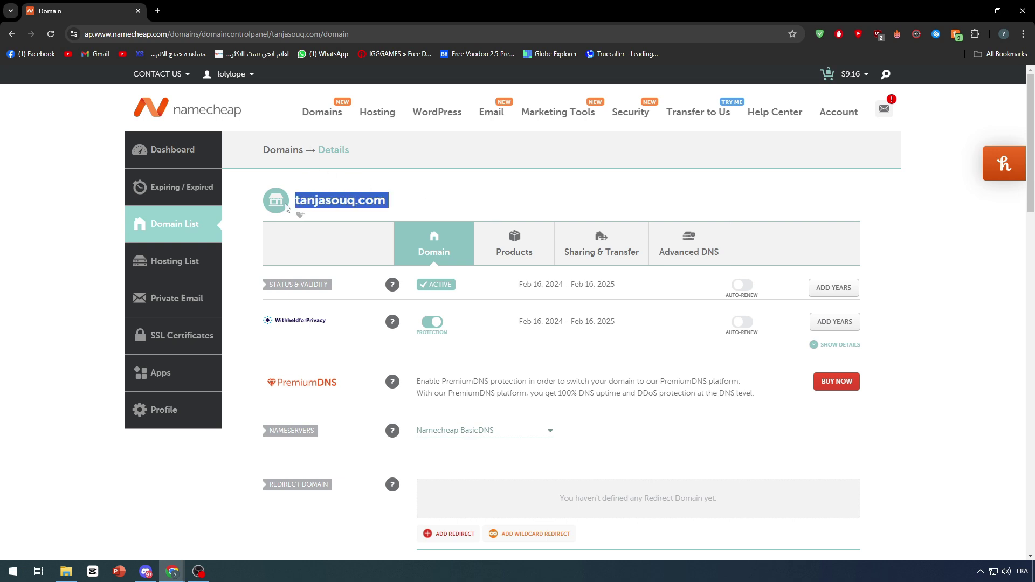
scroll(677, 218, "down", 3)
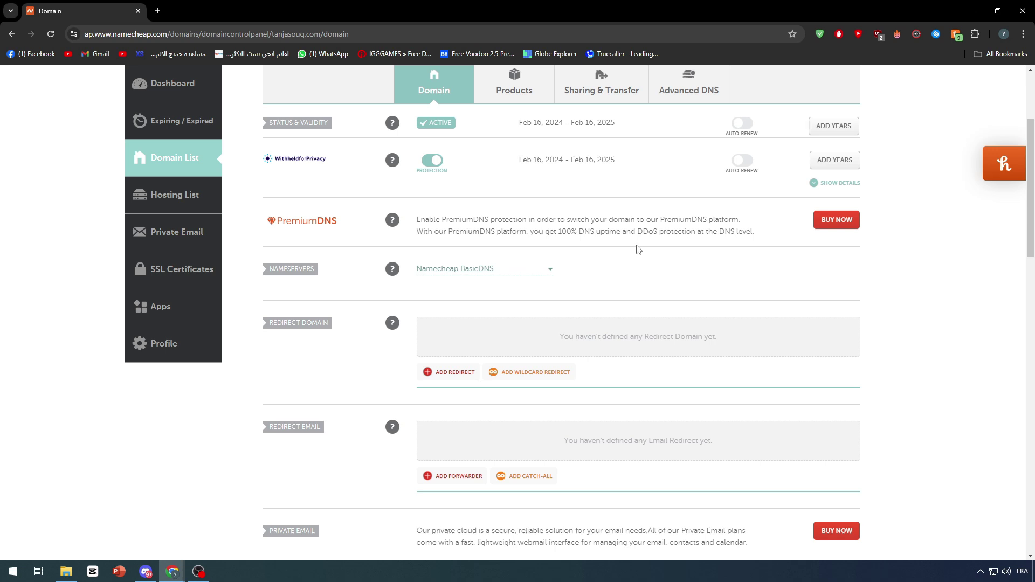
left_click(521, 273)
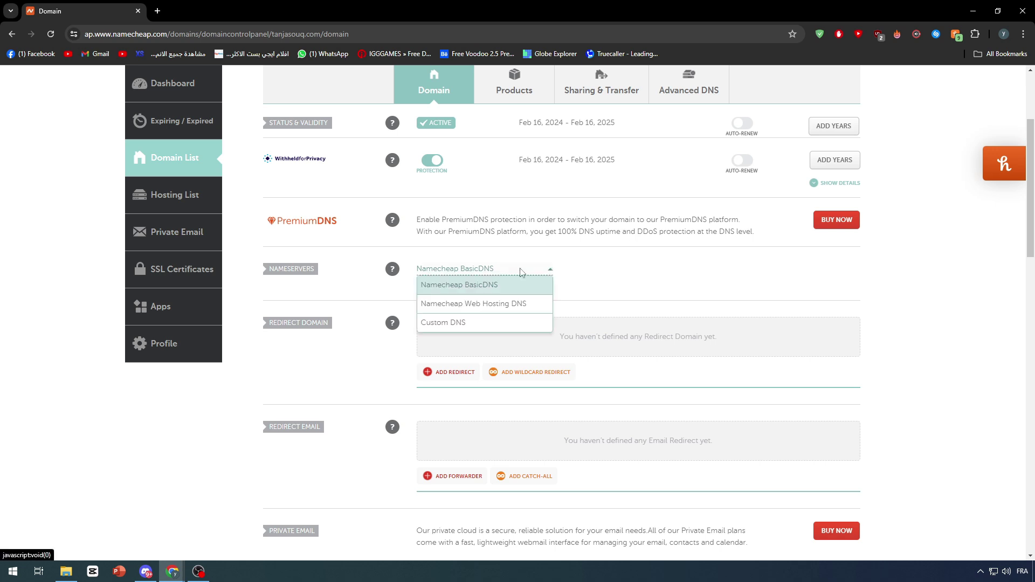
left_click(454, 324)
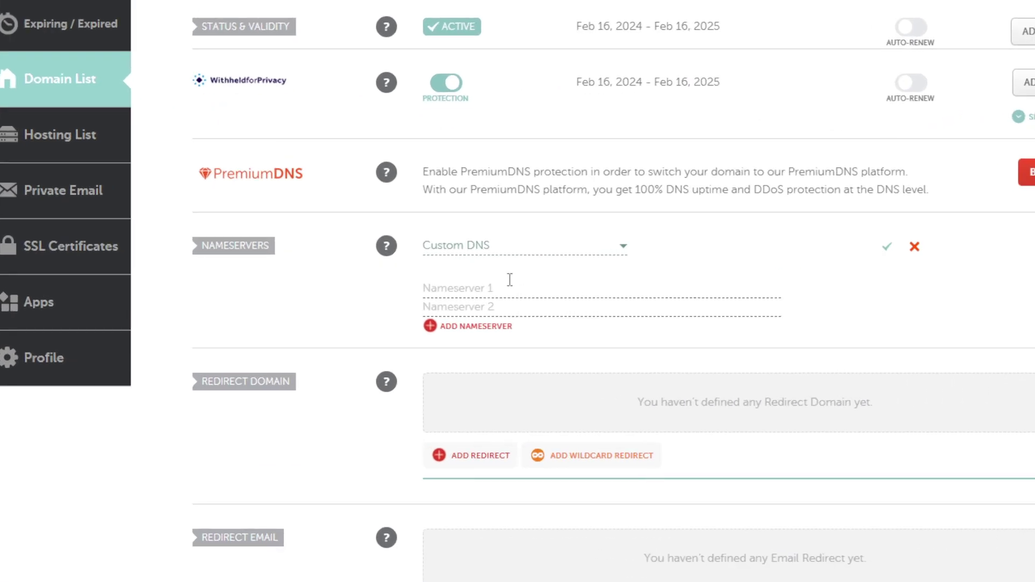
left_click(464, 295)
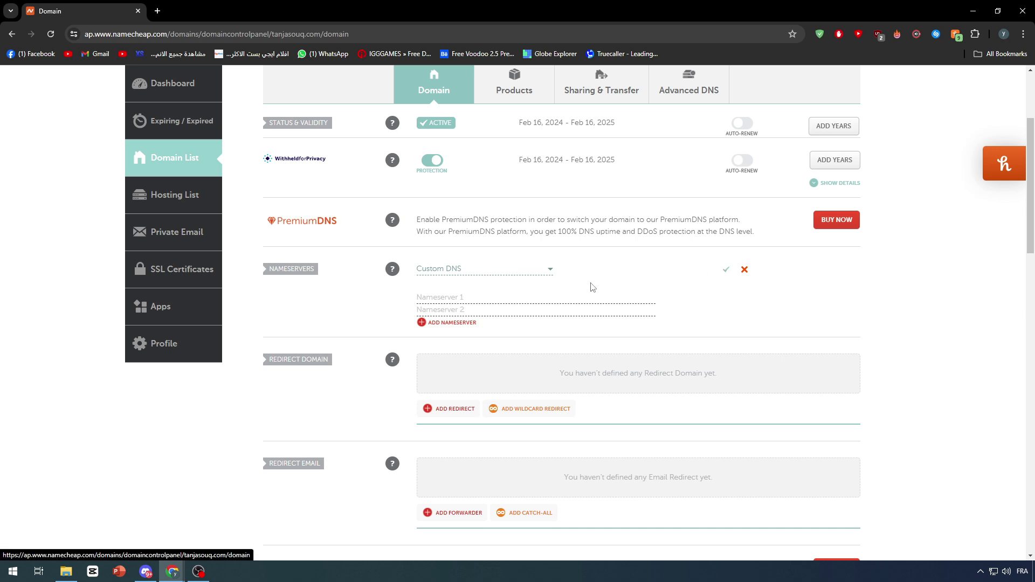
- Revert the nameservers to Namecheap BasicDNS and save the setting
scroll(591, 288, "up", 1)
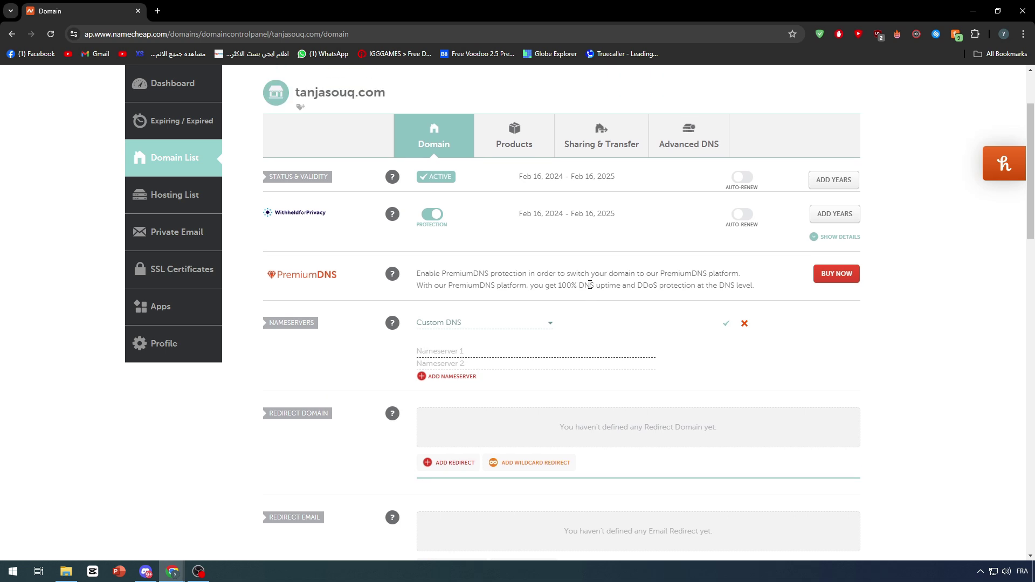
left_click(492, 324)
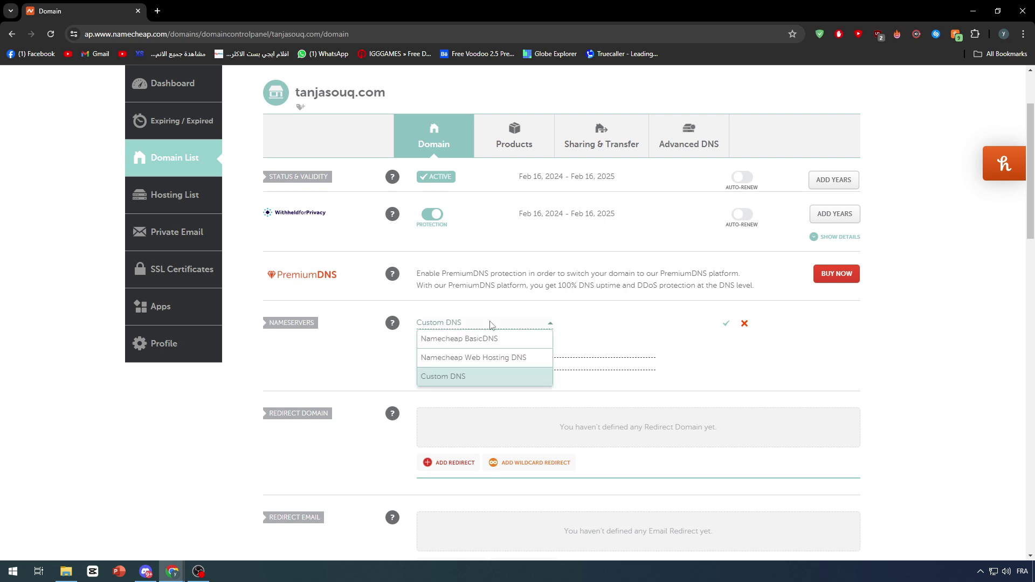
left_click(496, 344)
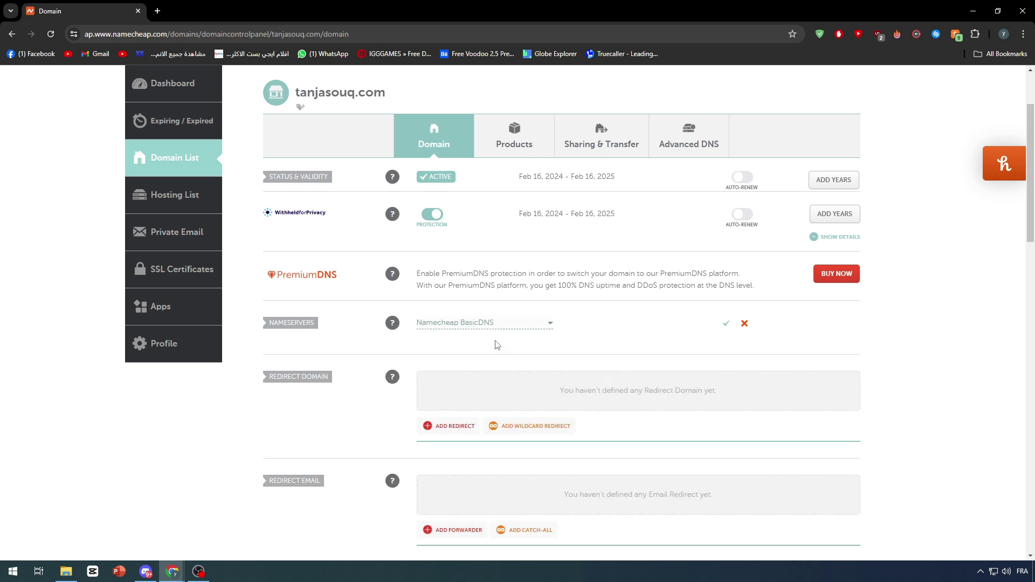
left_click(726, 324)
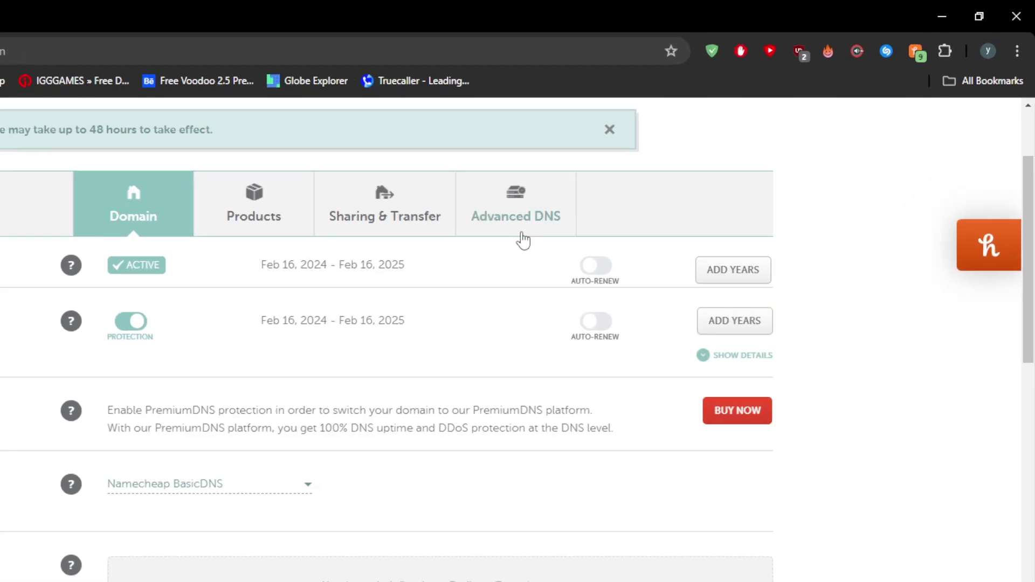
- Apply Namecheap's Shopify DNS template to tanjasouq.com: A record 23.227.38.65 and www CNAME to shops.myshopify.com
left_click(521, 233)
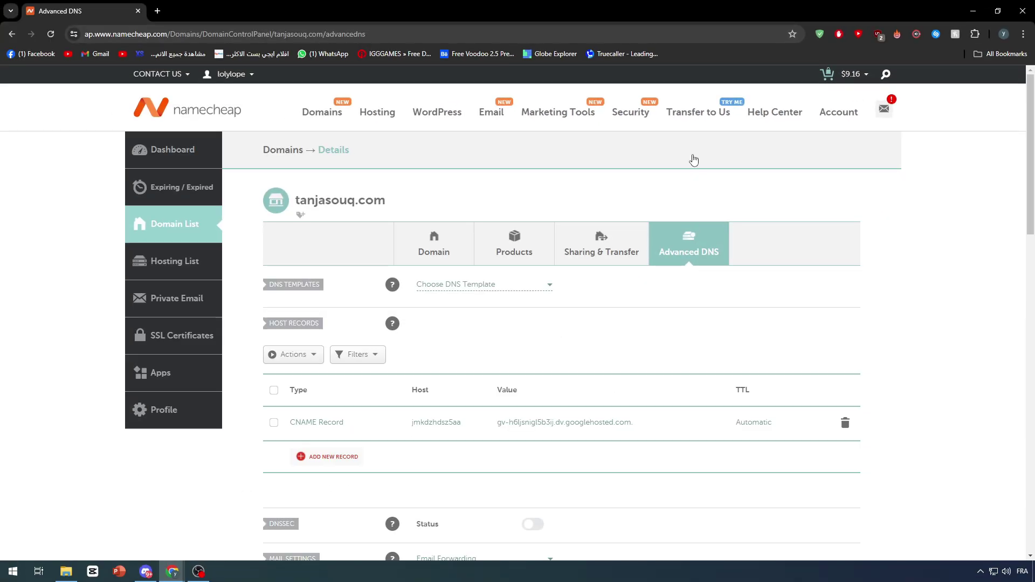
scroll(654, 213, "down", 4)
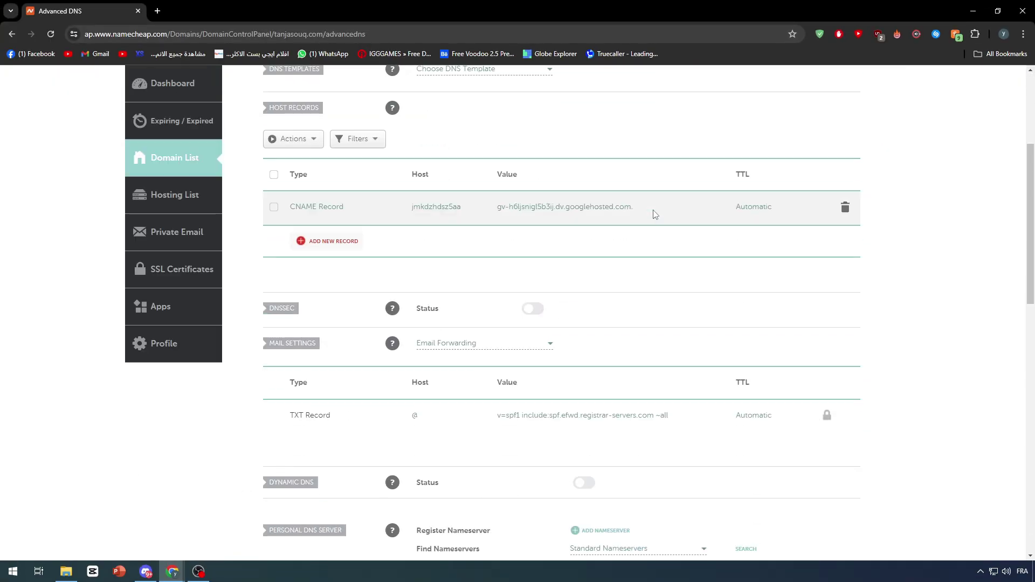
scroll(649, 210, "up", 2)
left_click(273, 283)
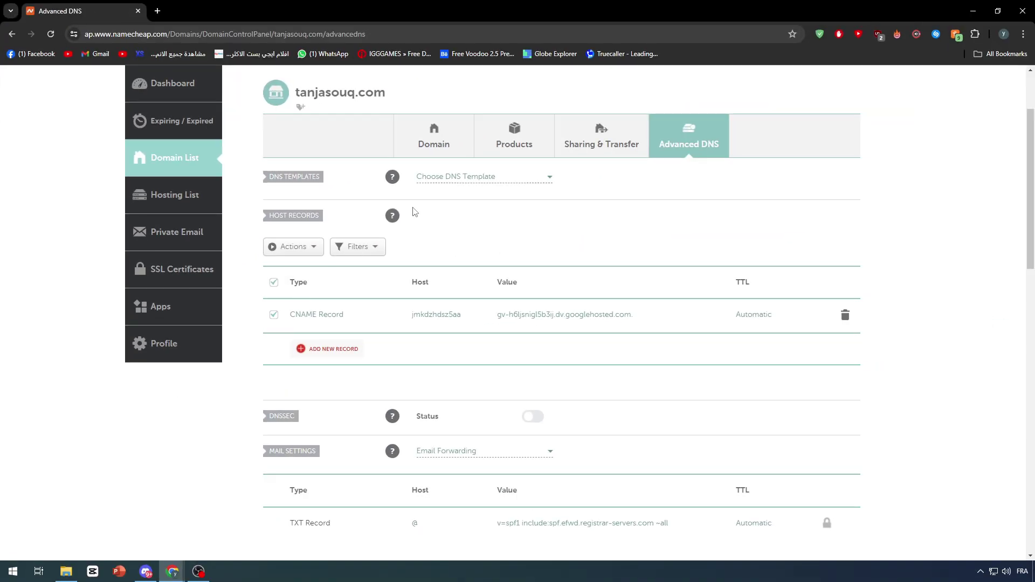
left_click(433, 178)
left_click(455, 210)
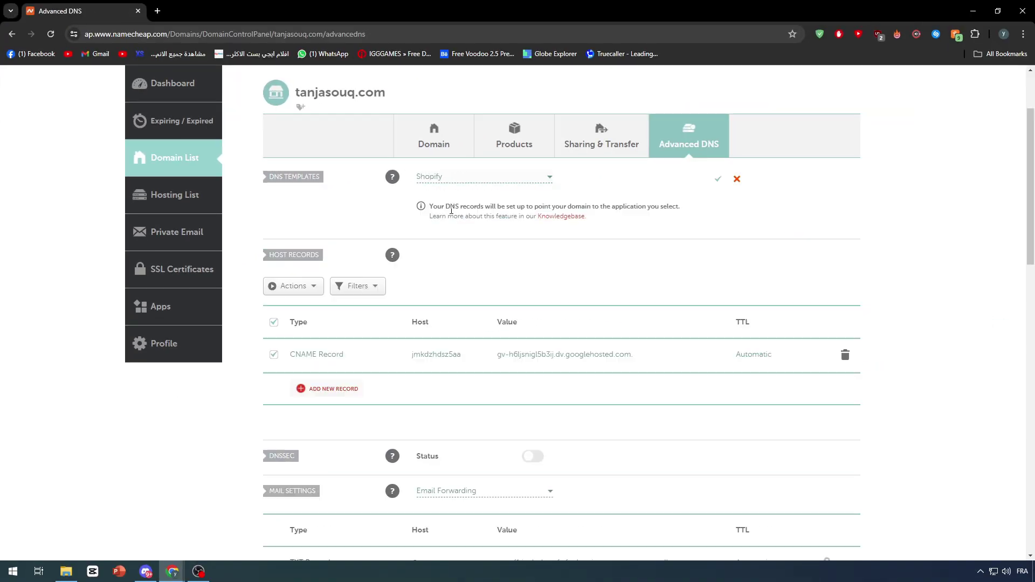
left_click(717, 179)
left_click(498, 159)
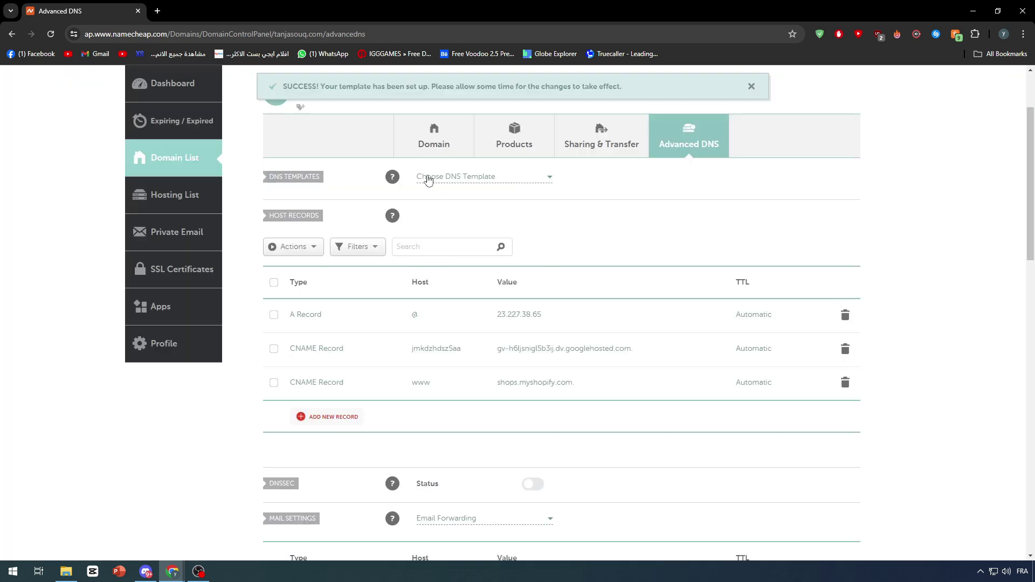
left_click(273, 282)
left_click(273, 282)
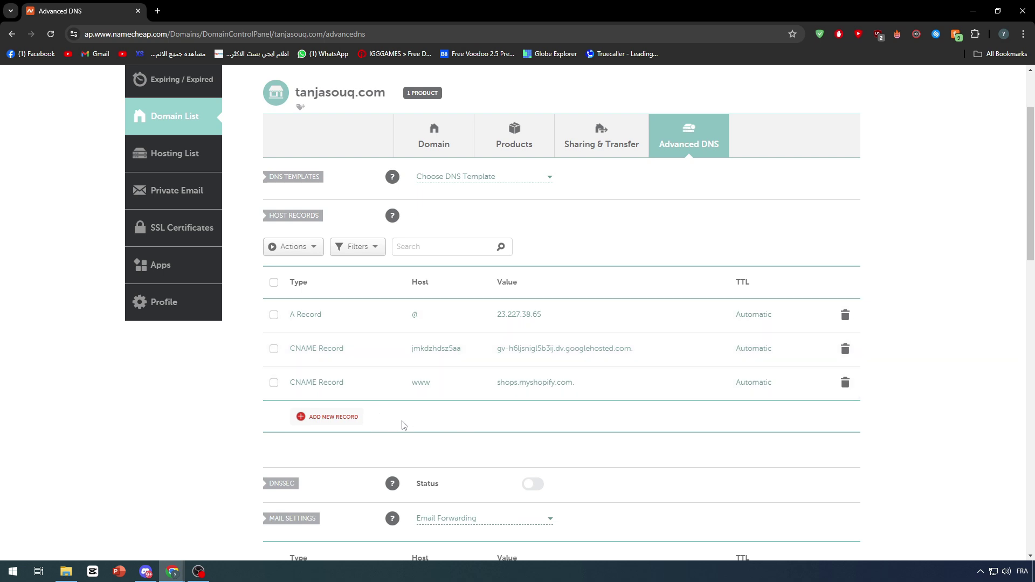
scroll(451, 376, "up", 2)
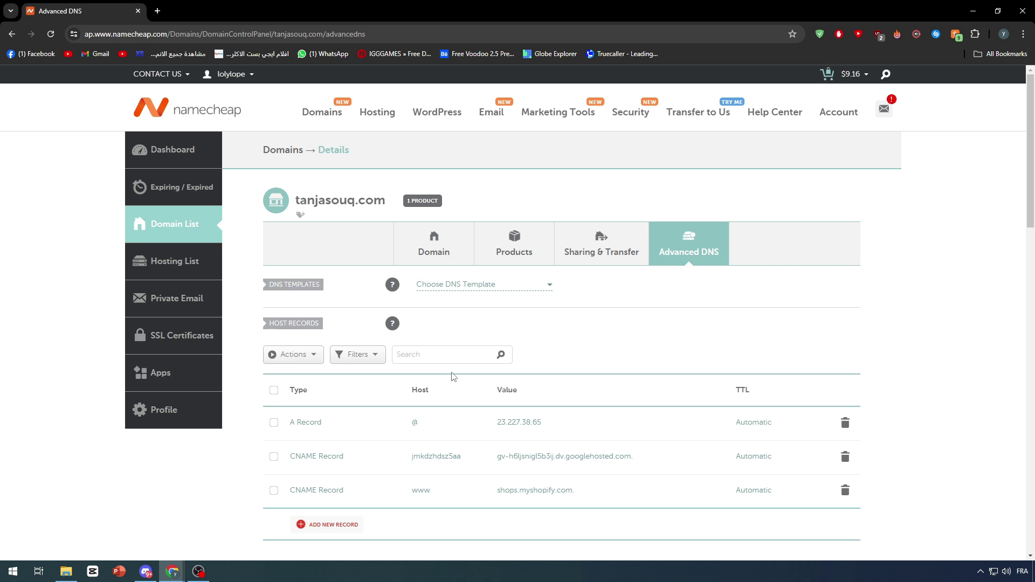
- Return to tanjasouq.com's main Domain details page with its status and nameservers
left_click(453, 265)
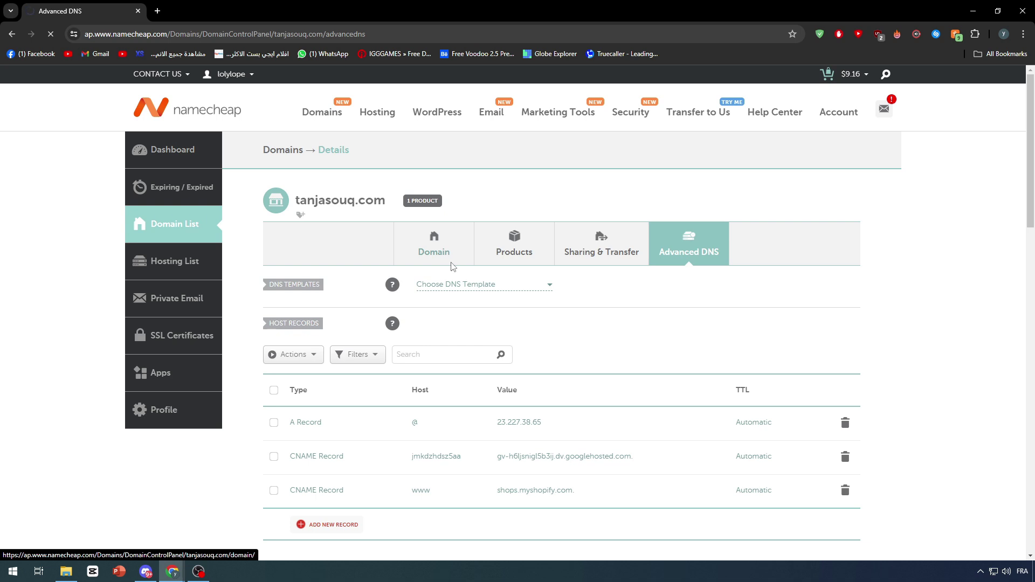